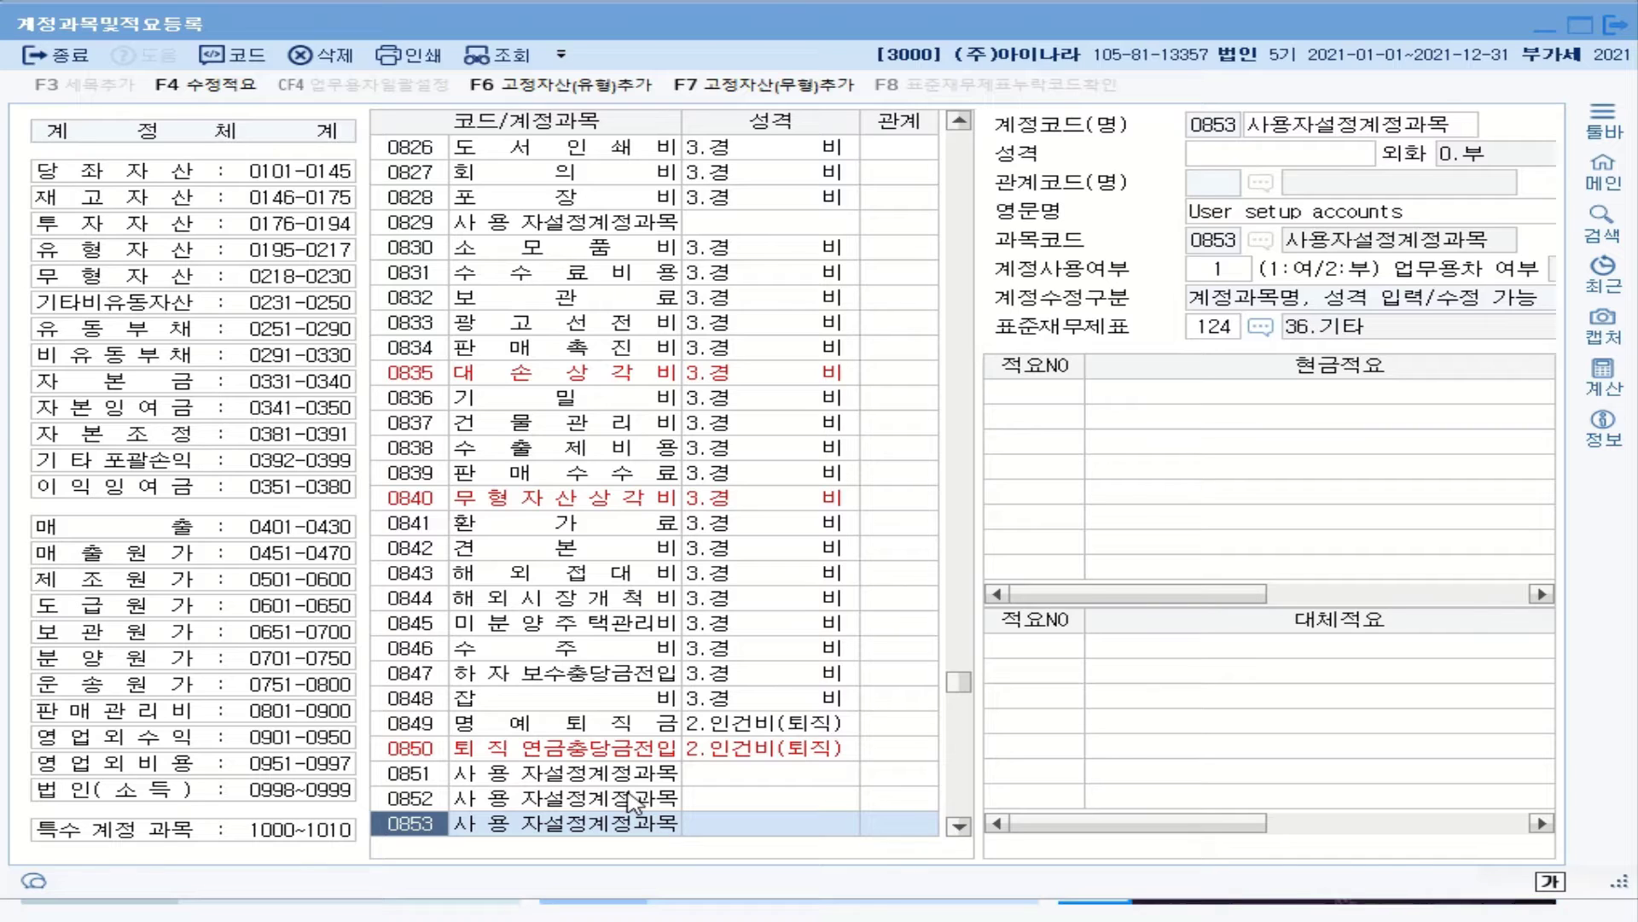
# Step: Name user-defined account 0853 "차량리스료" and set its 성격 to 3.경비
pyautogui.click(743, 807)
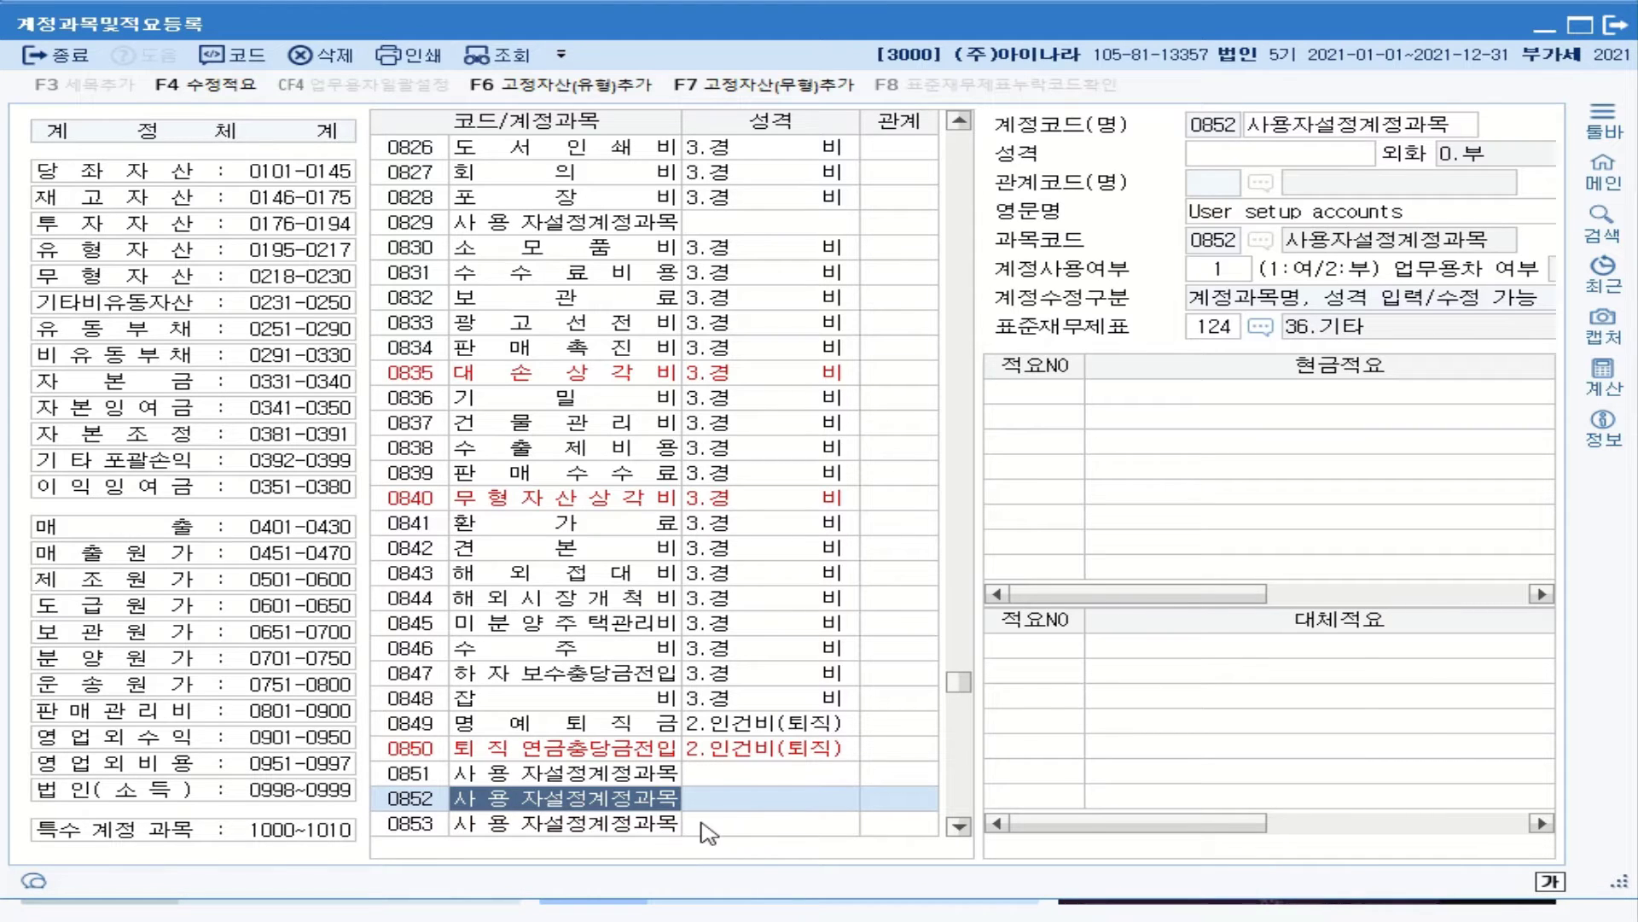
pyautogui.click(600, 824)
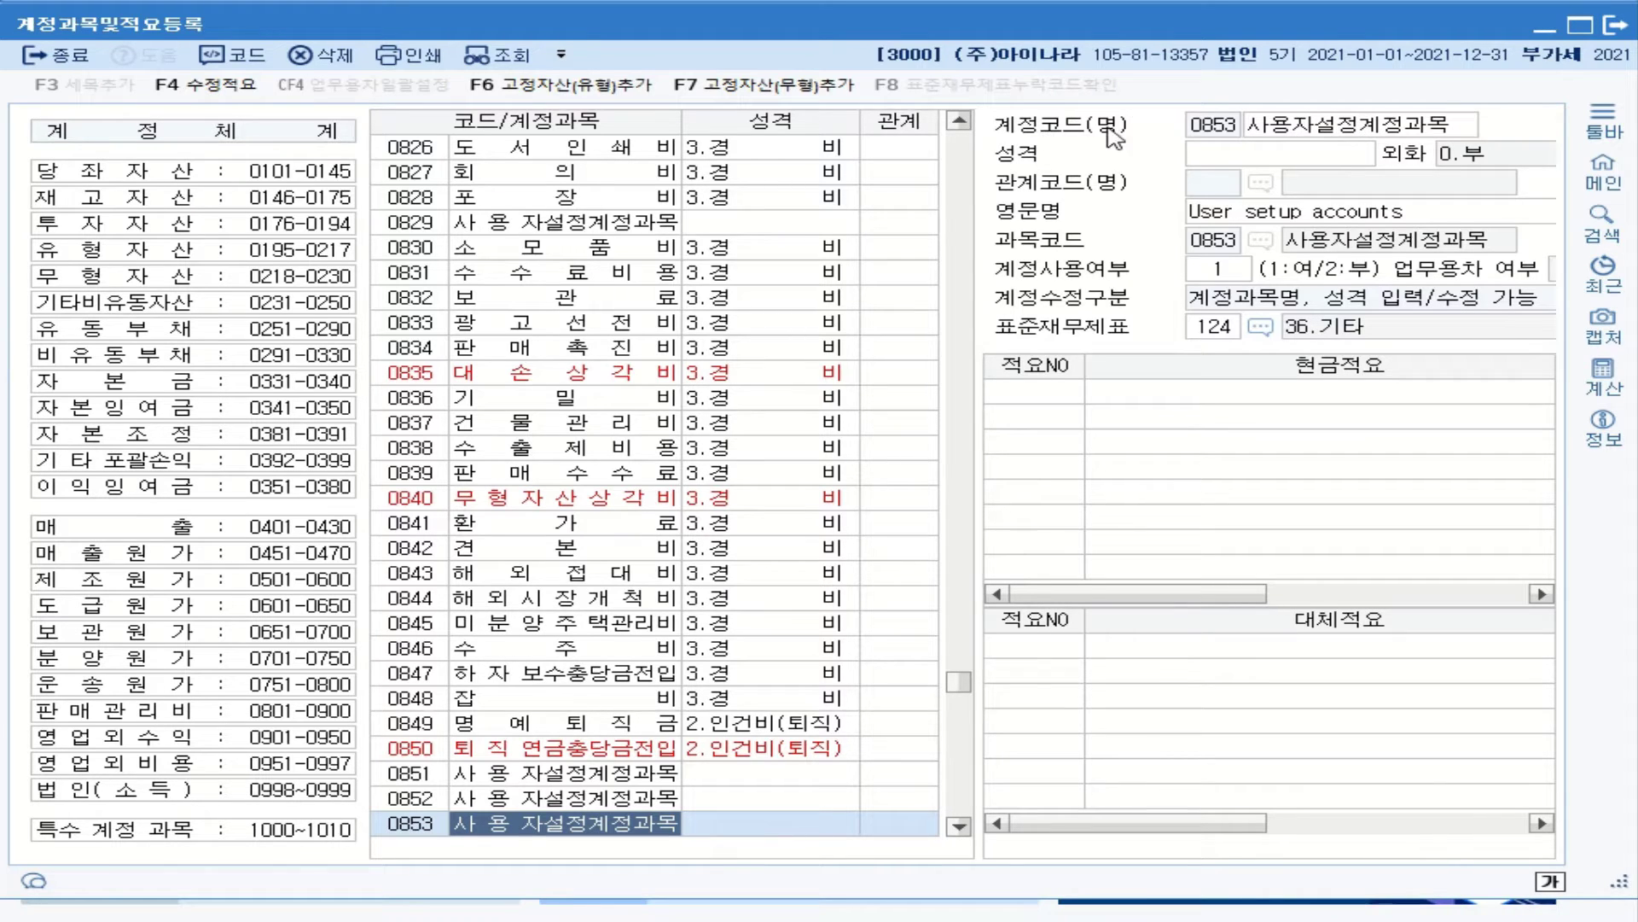
pyautogui.click(1303, 136)
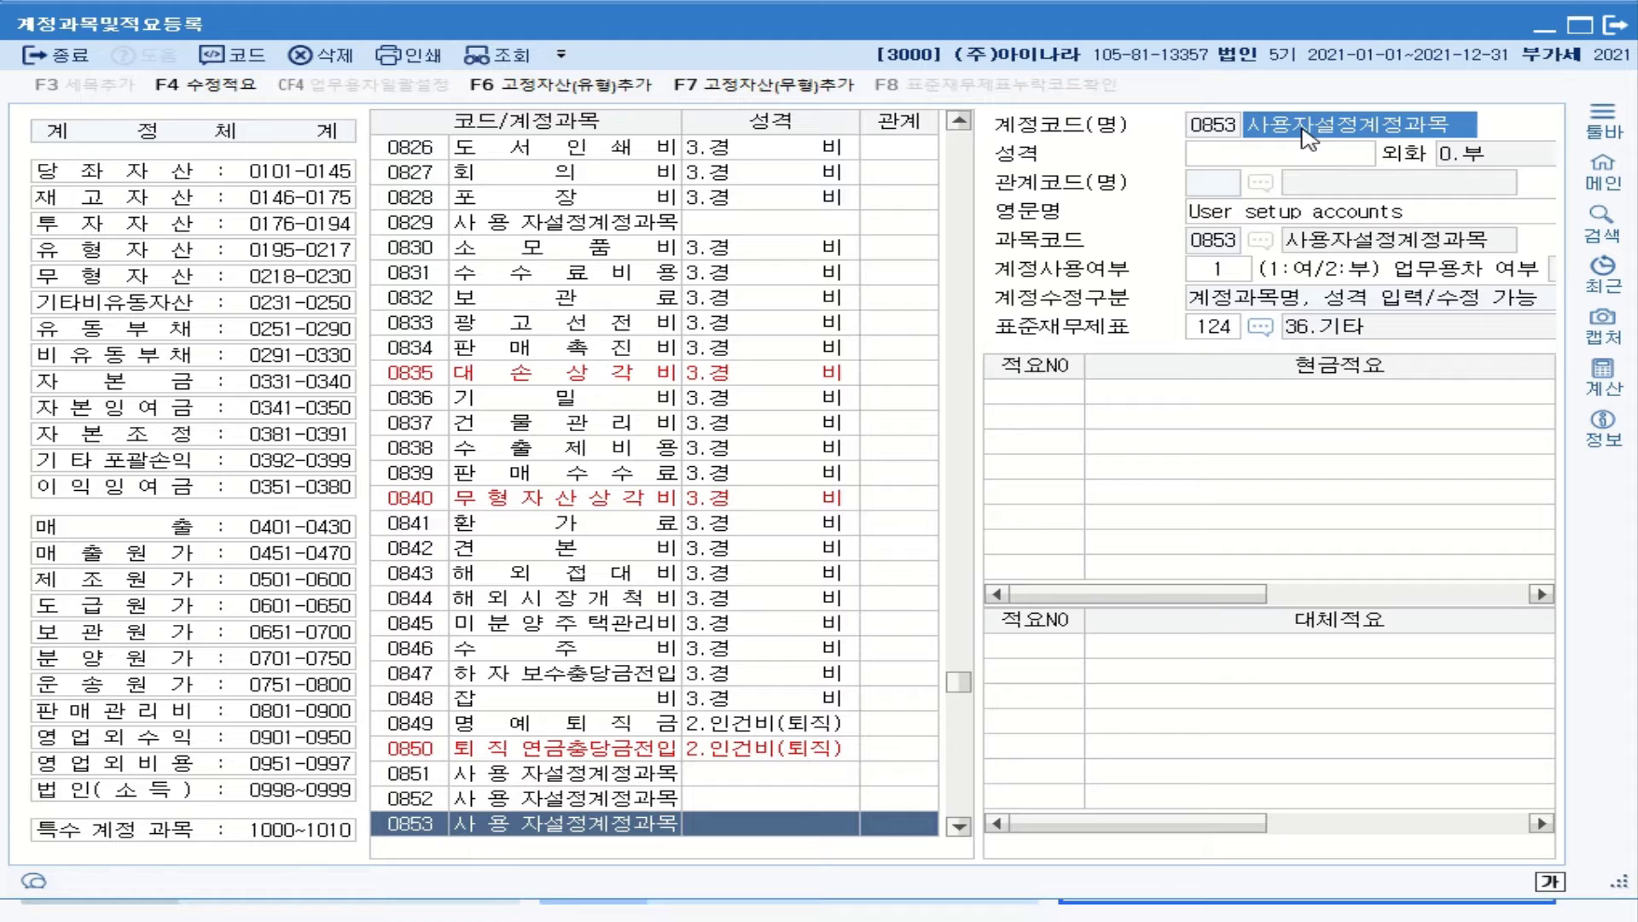
pyautogui.write('차')
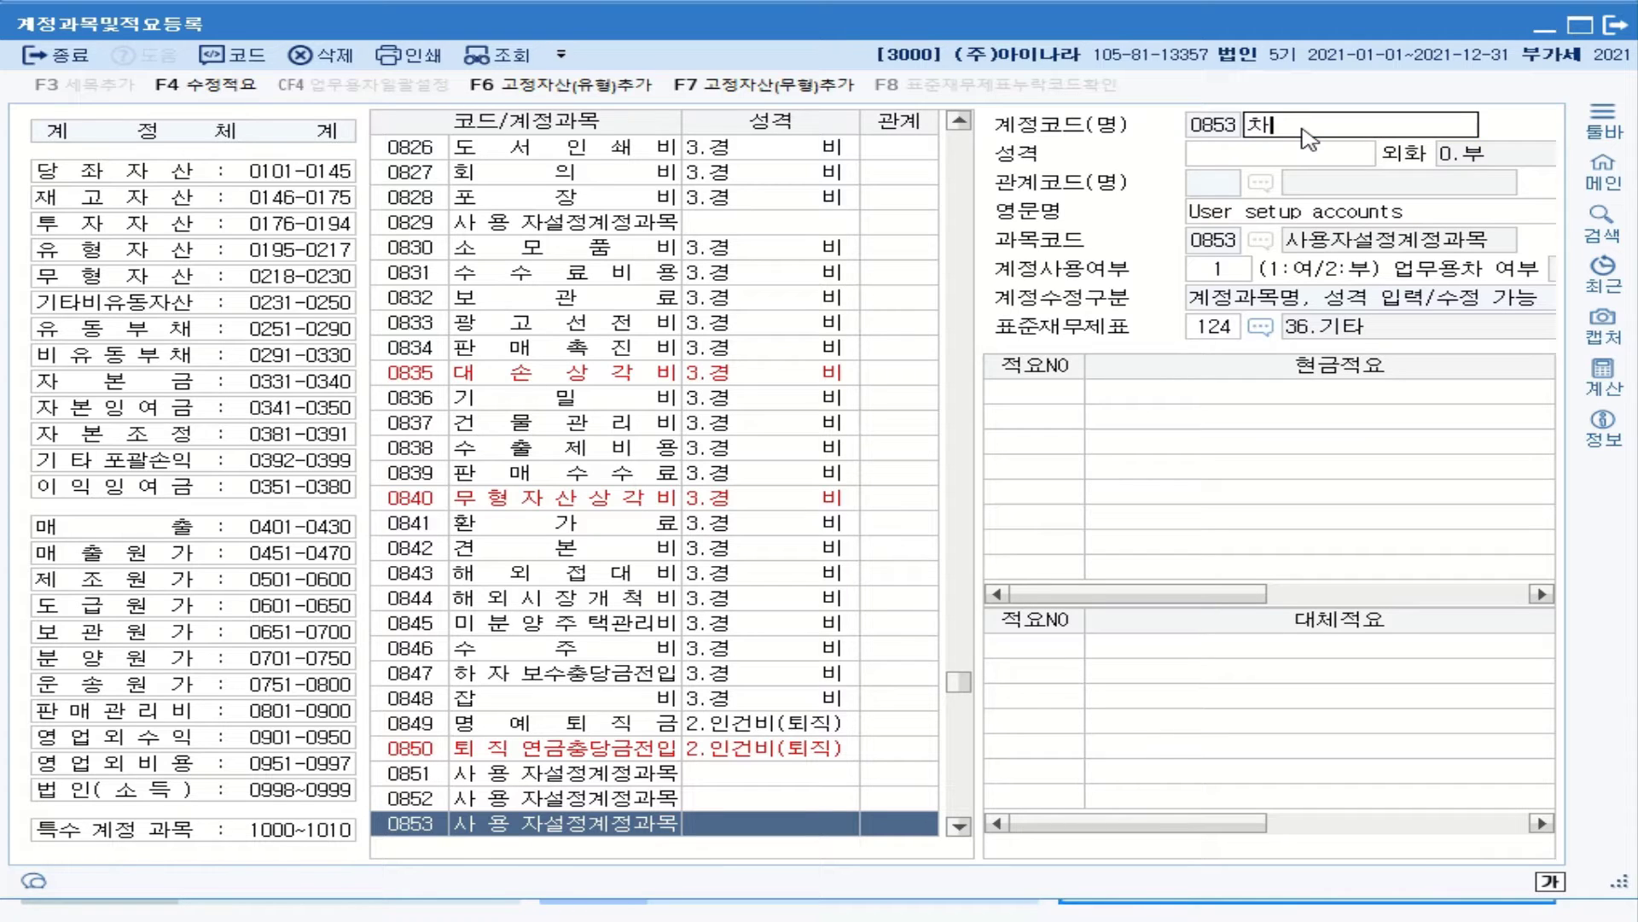
pyautogui.write('랴')
pyautogui.write('리')
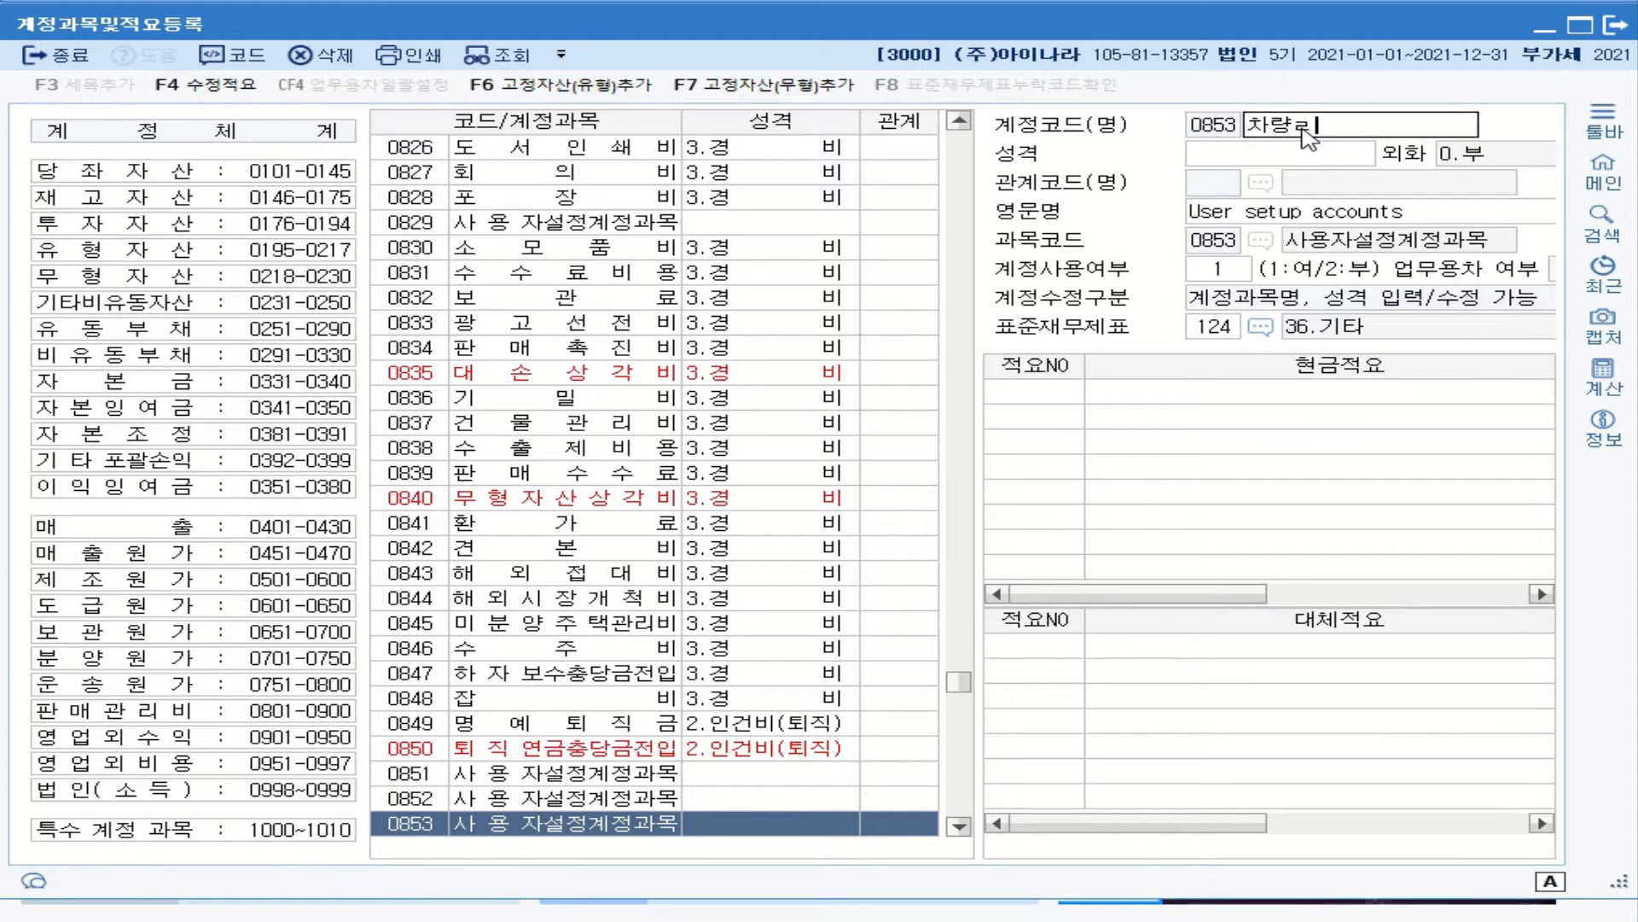
pyautogui.write('스료')
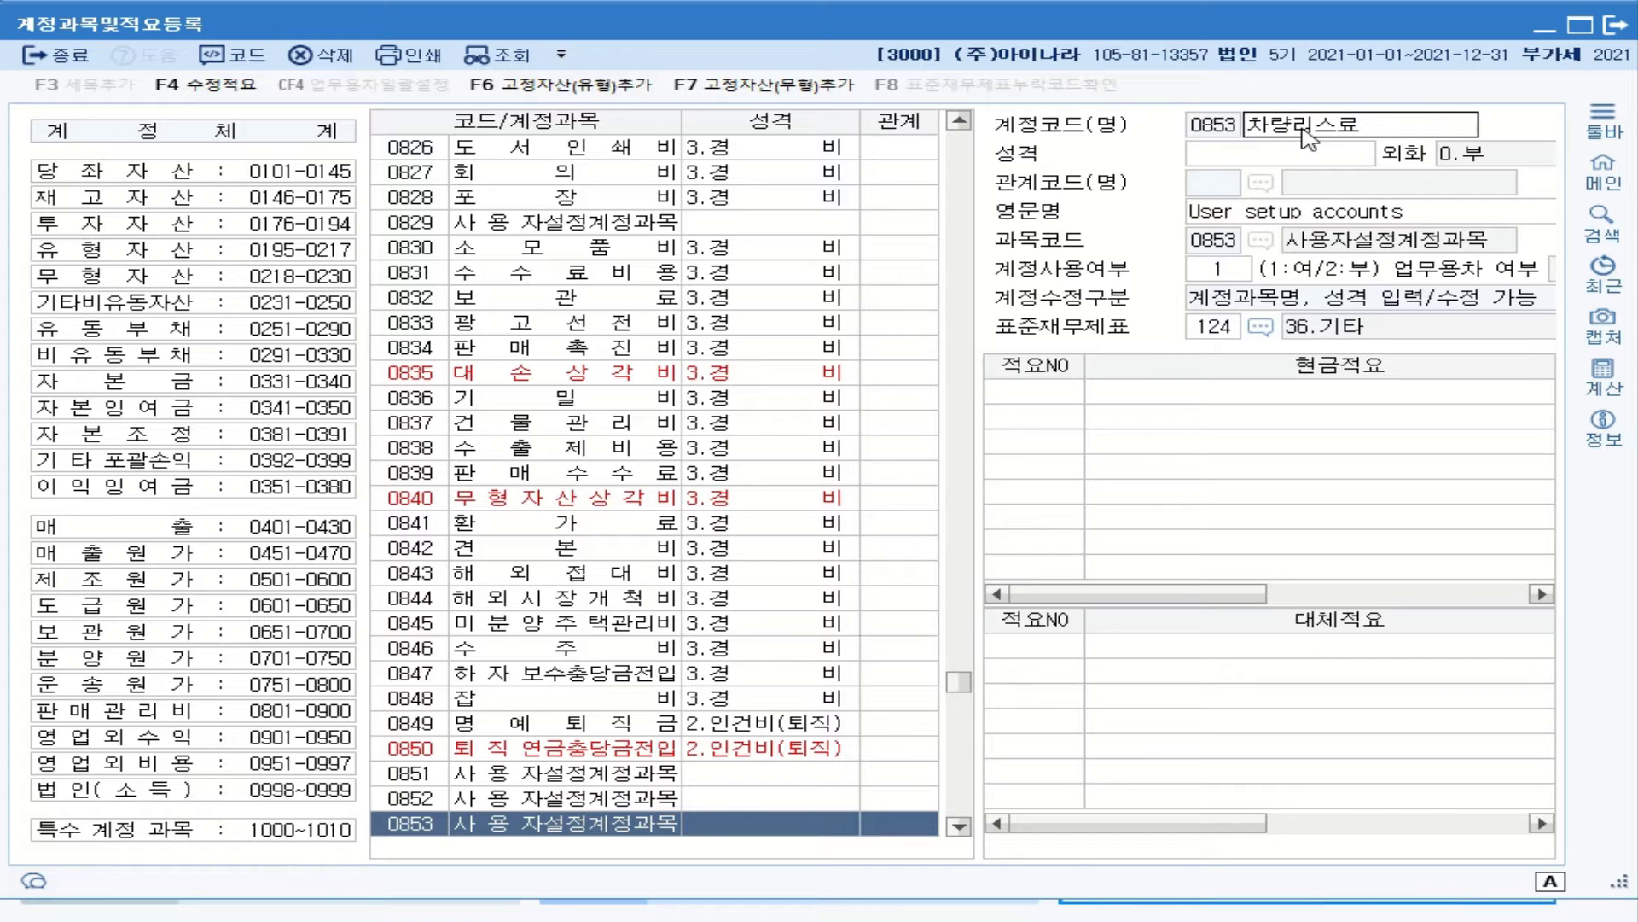
pyautogui.press('Return')
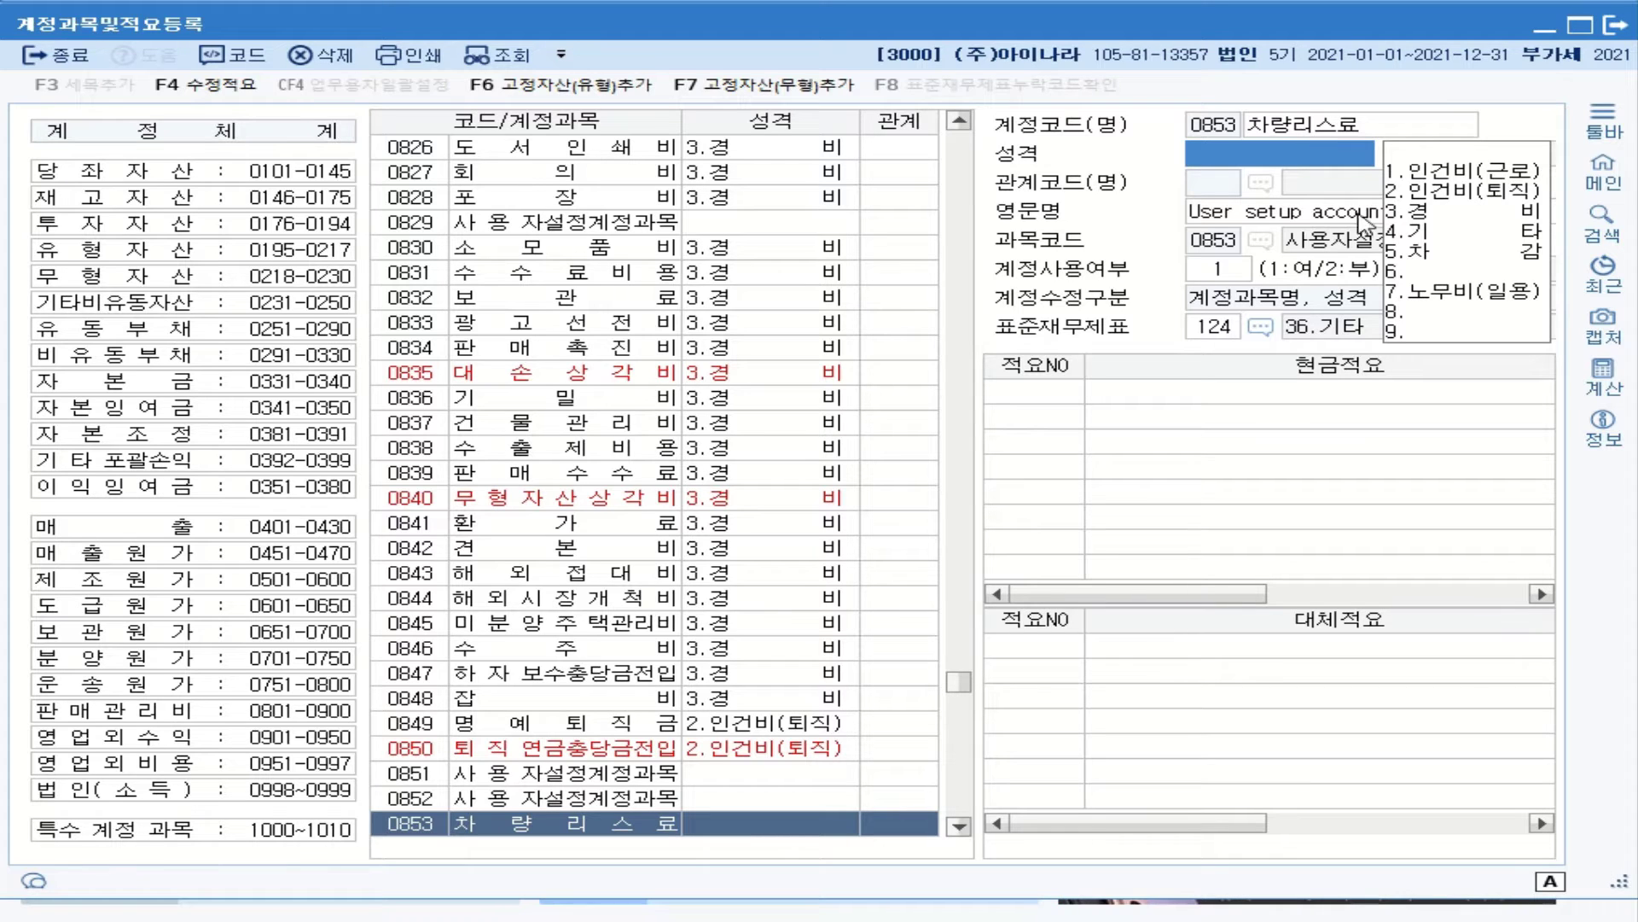
pyautogui.click(1414, 213)
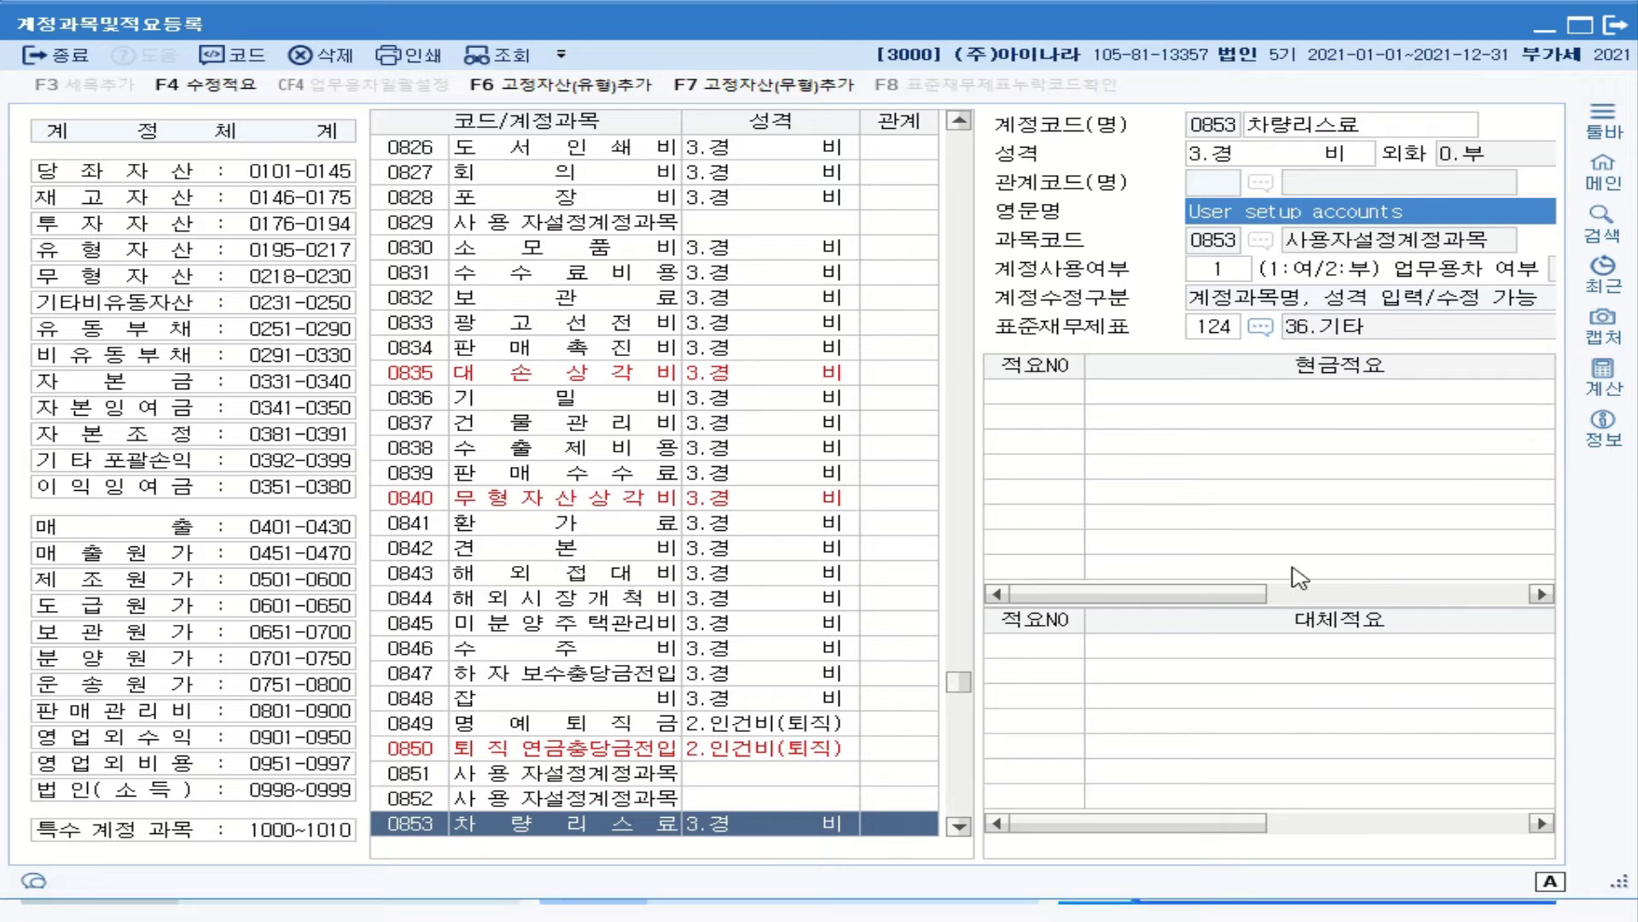
# Step: Add cash memo (현금적요) number 1, "업무용승용차 리스료", to account 0853
pyautogui.click(1050, 392)
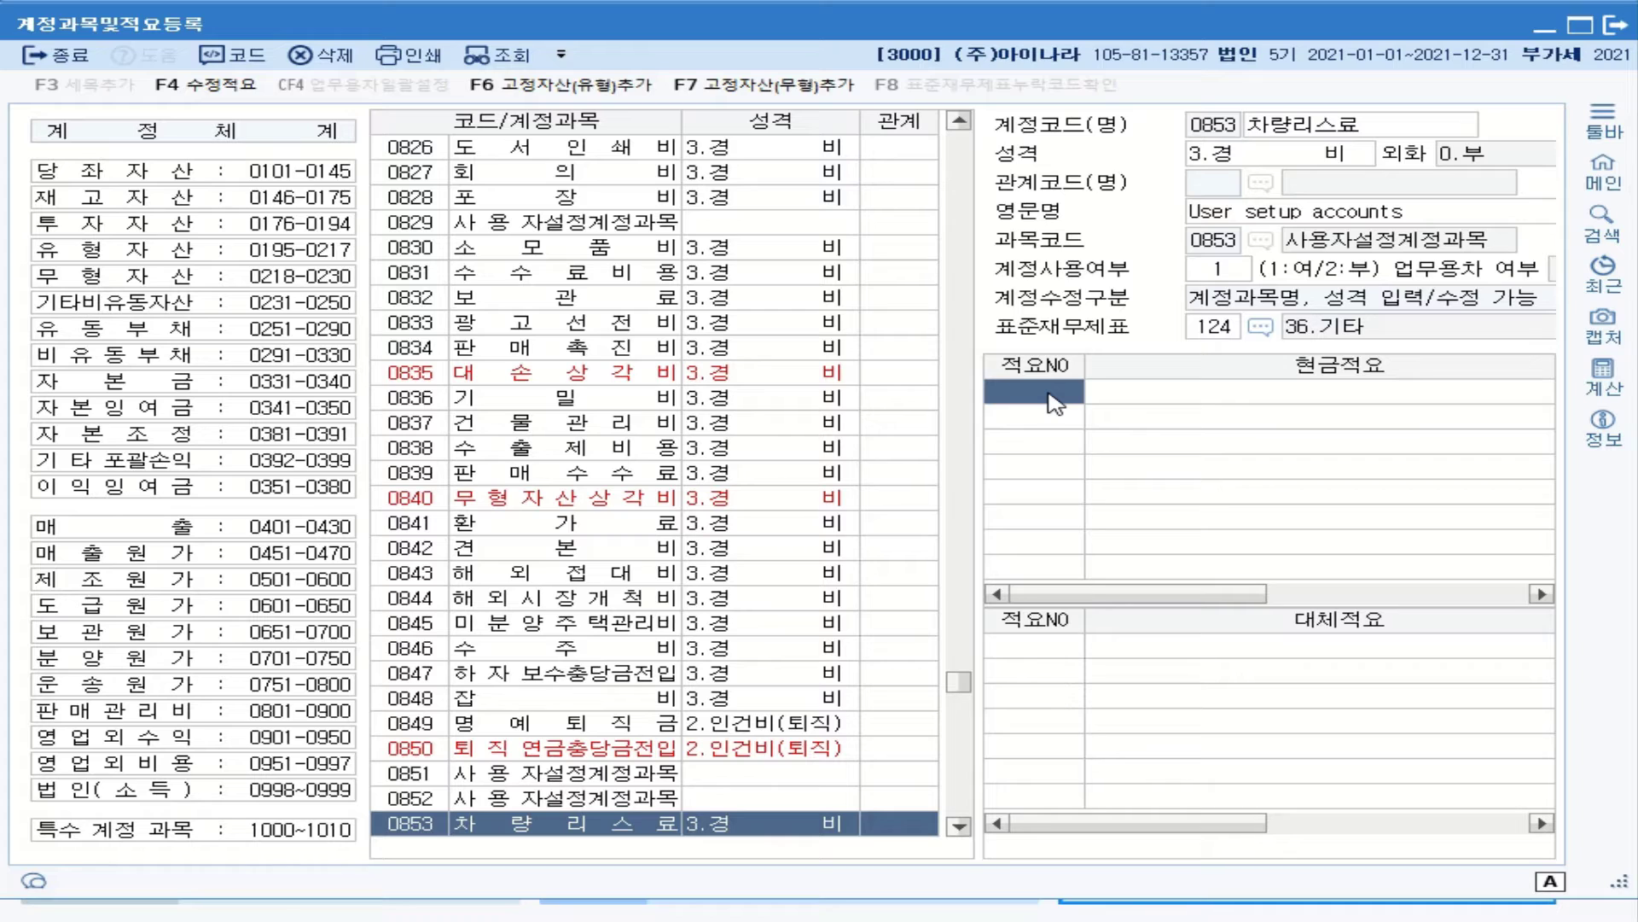
pyautogui.write('1')
pyautogui.press('Return')
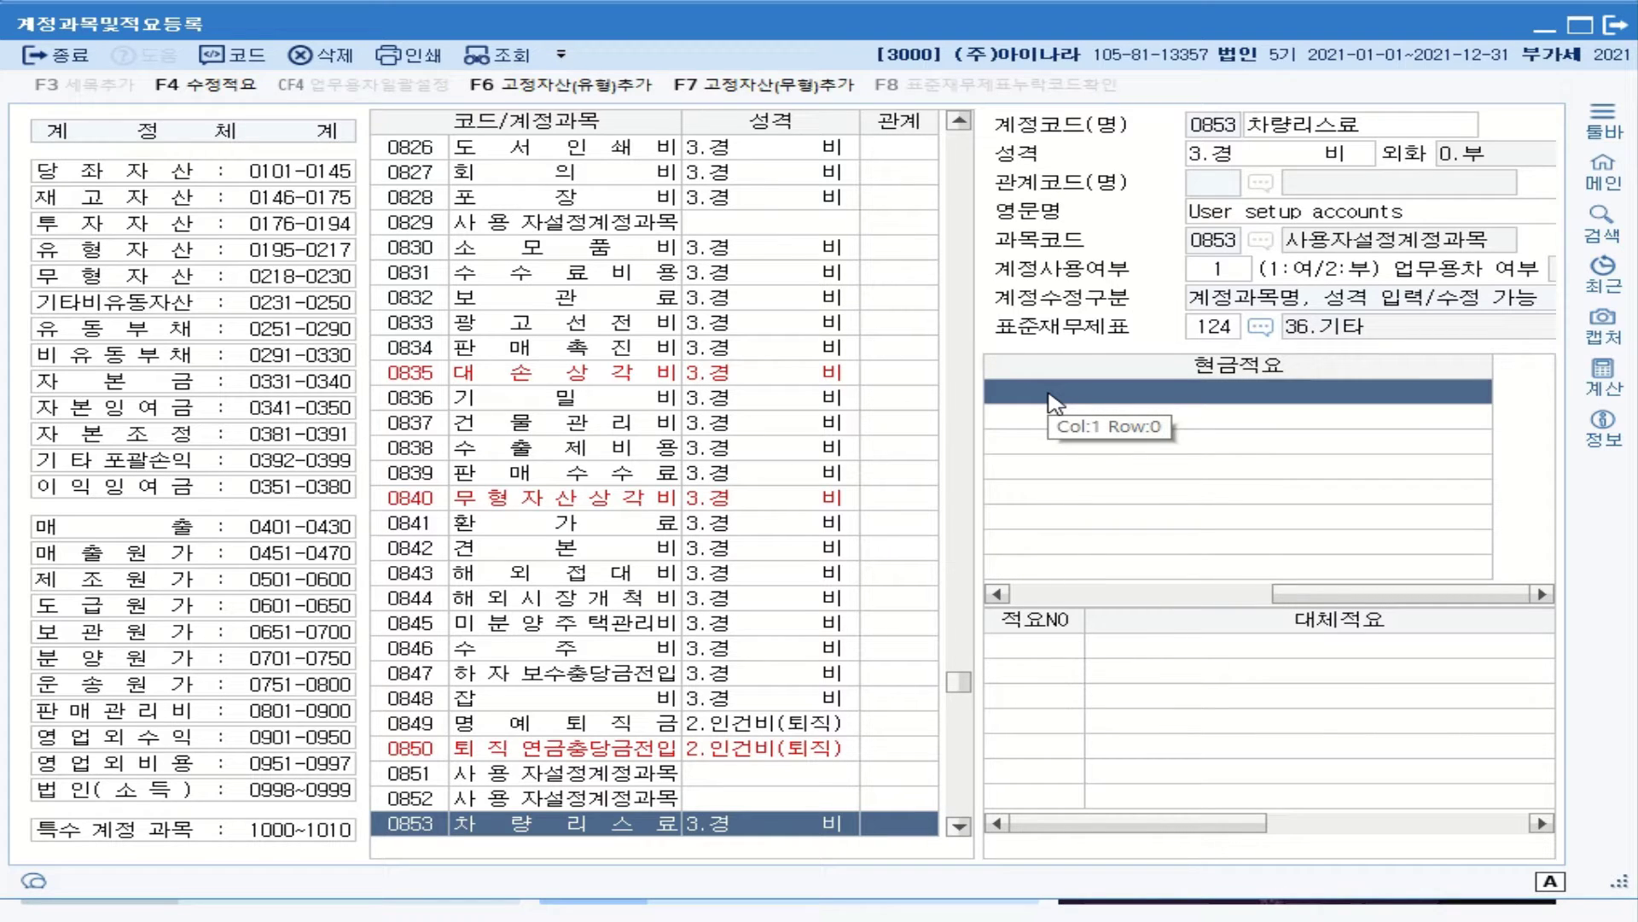
pyautogui.click(1051, 394)
pyautogui.write('어ㅂㅁㅜ용스')
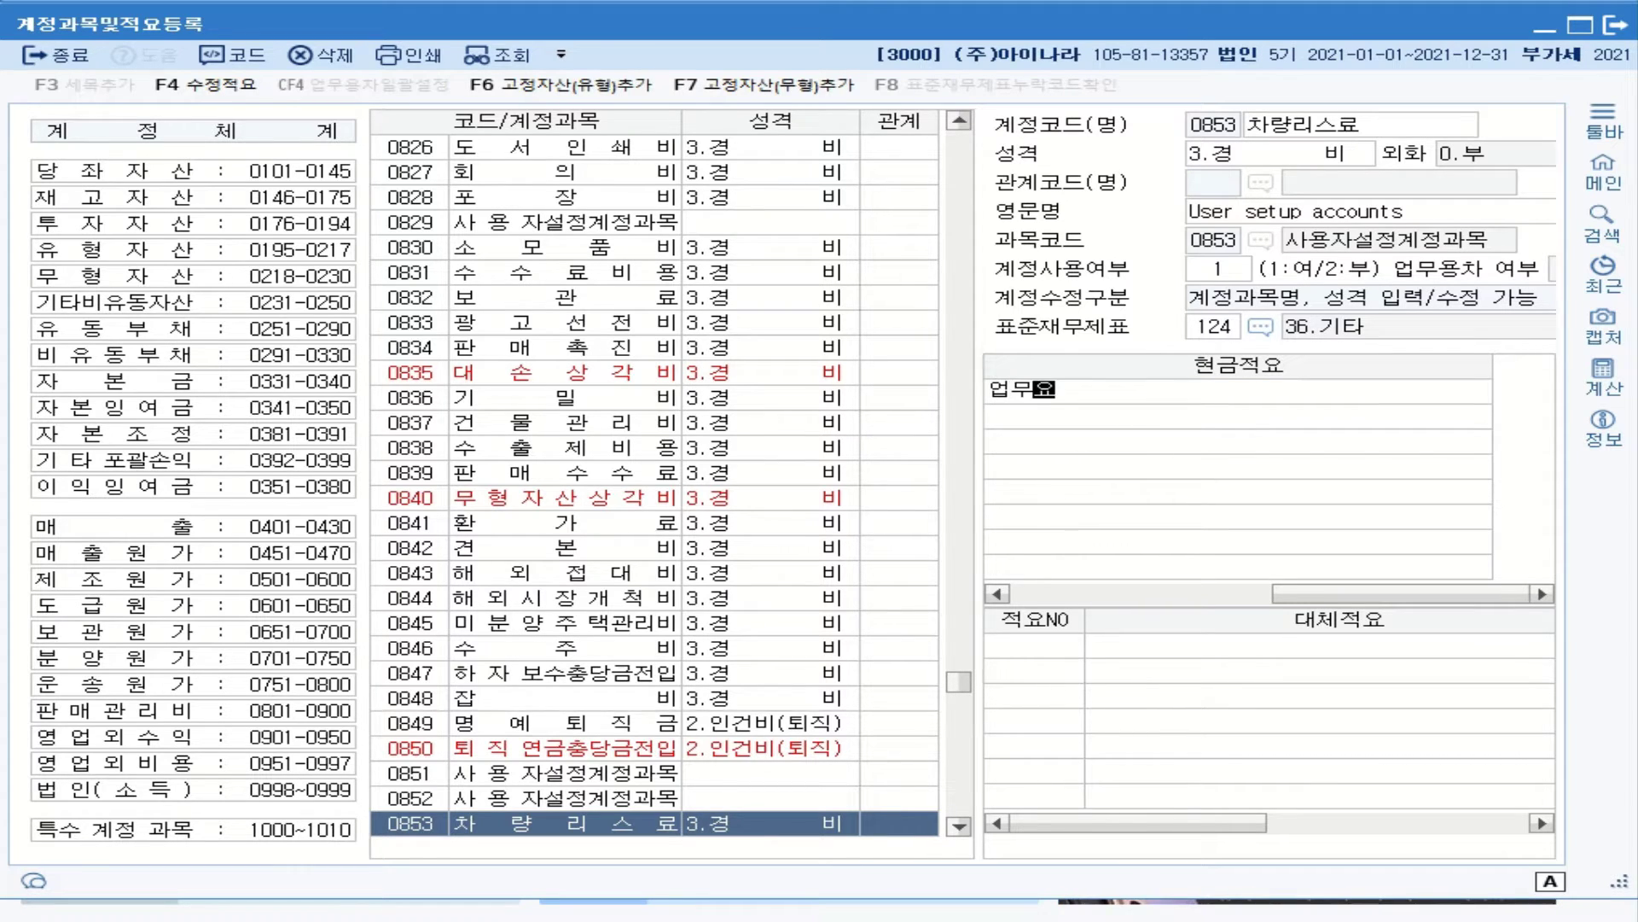
pyautogui.write('ㅇ')
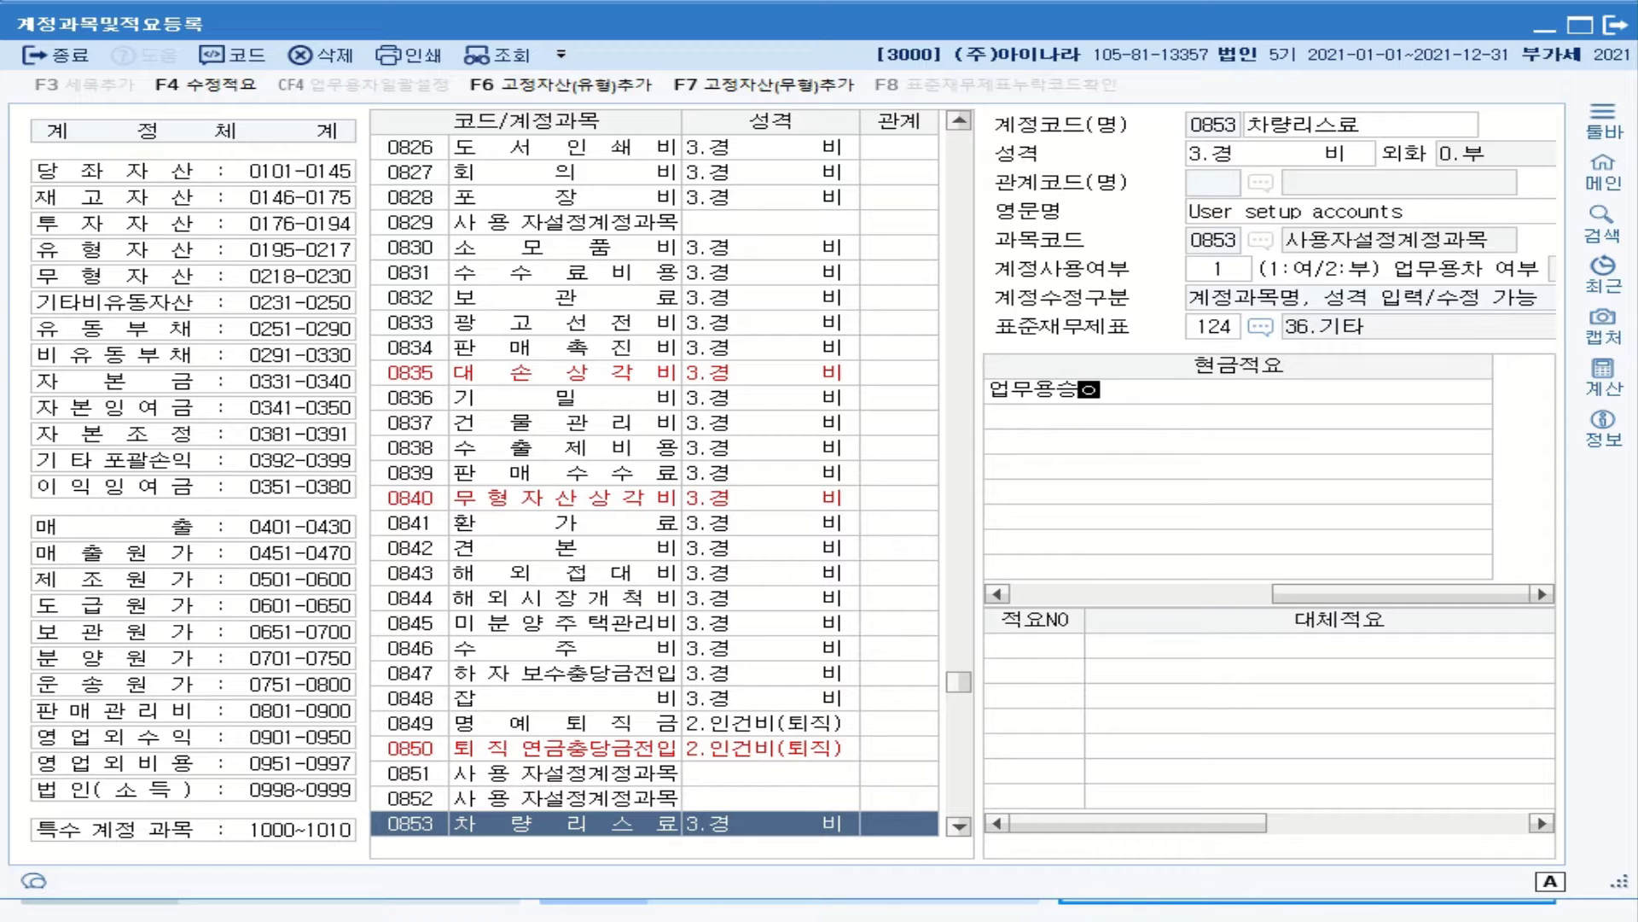
pyautogui.write('ㅇㅇㅊㅏ')
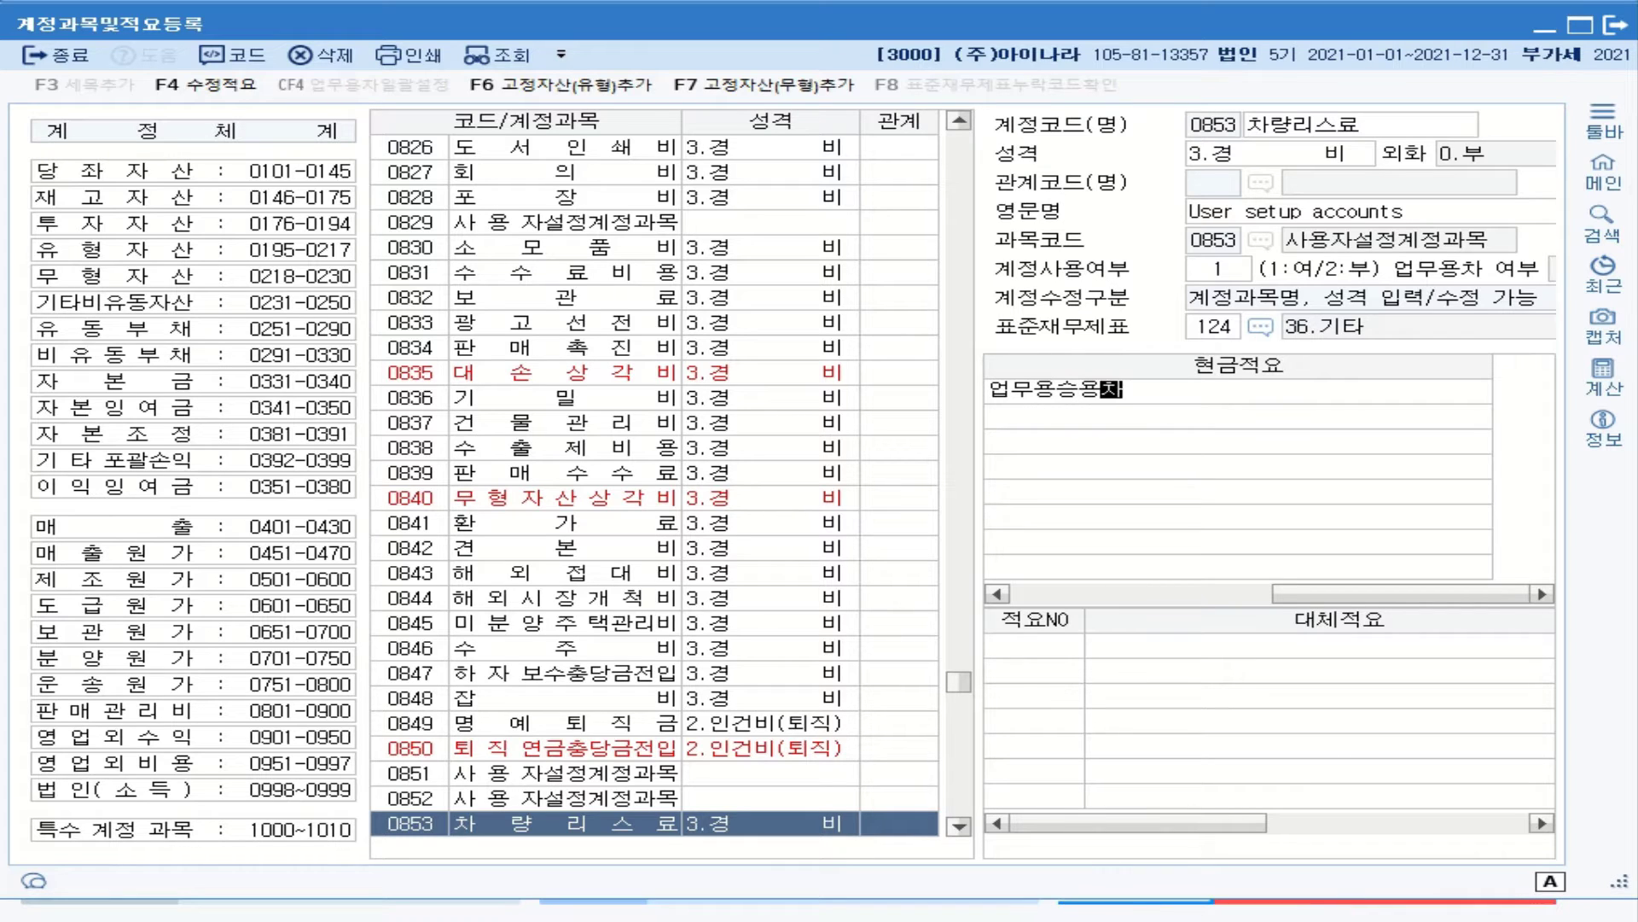
pyautogui.write(' ㄹㅣㅅㅡㄹㅛ')
pyautogui.press('Return')
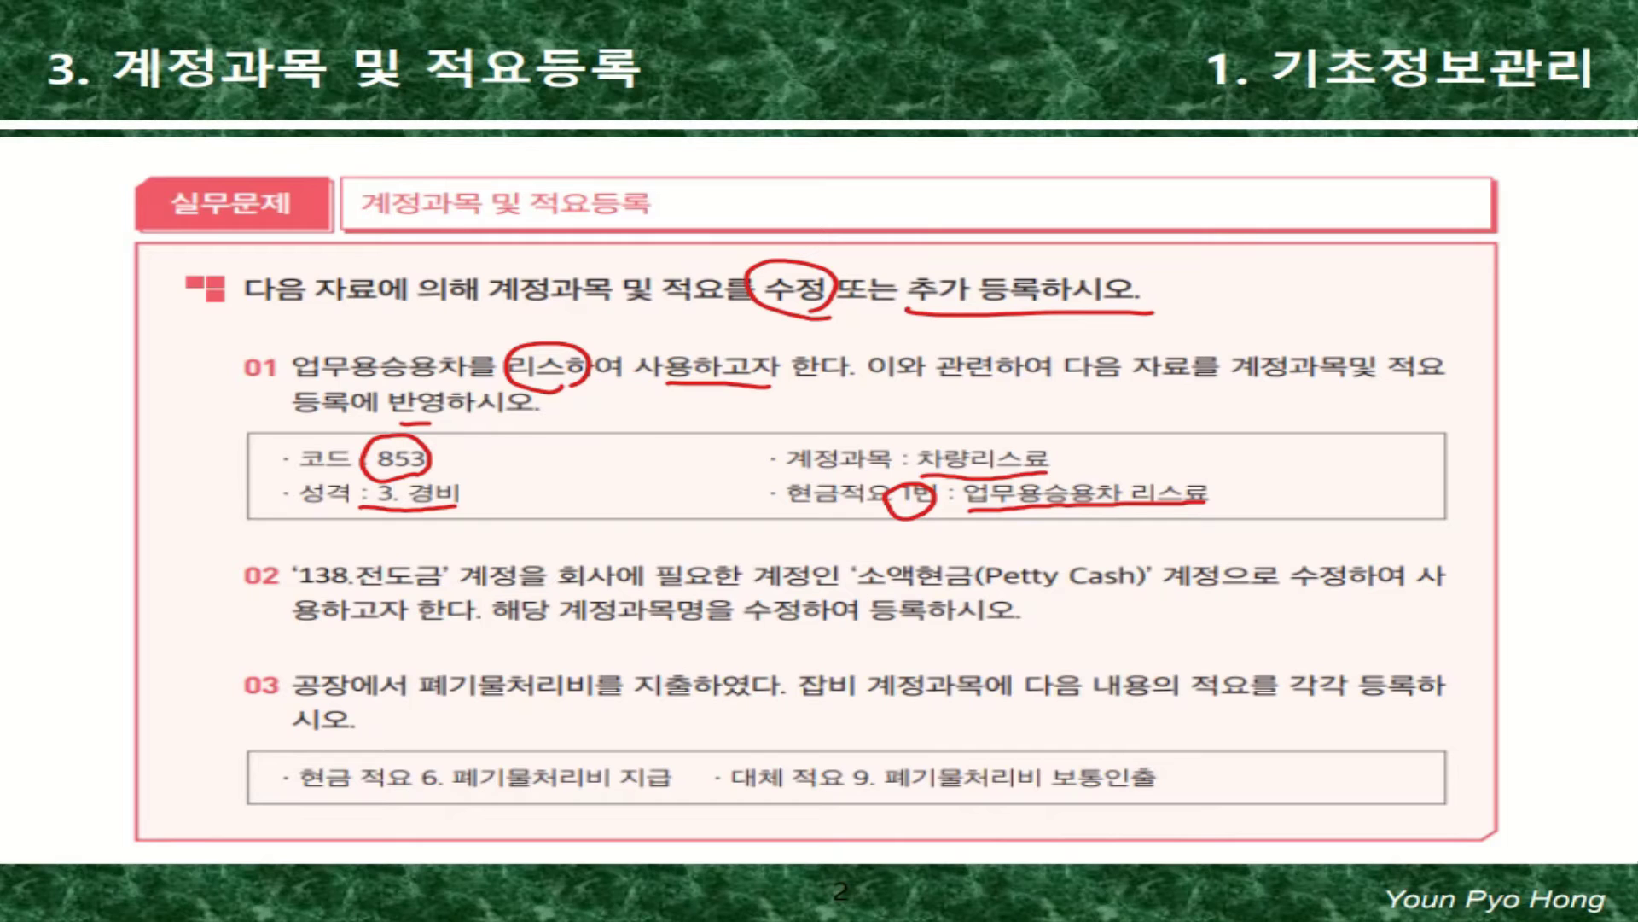
pyautogui.moveTo(439, 584); pyautogui.dragTo(287, 586)
pyautogui.moveTo(857, 594); pyautogui.dragTo(1213, 595)
pyautogui.click(1318, 601)
pyautogui.moveTo(1314, 604)
pyautogui.mouseDown()
pyautogui.moveTo(1361, 589)
pyautogui.moveTo(1310, 609)
pyautogui.mouseUp()
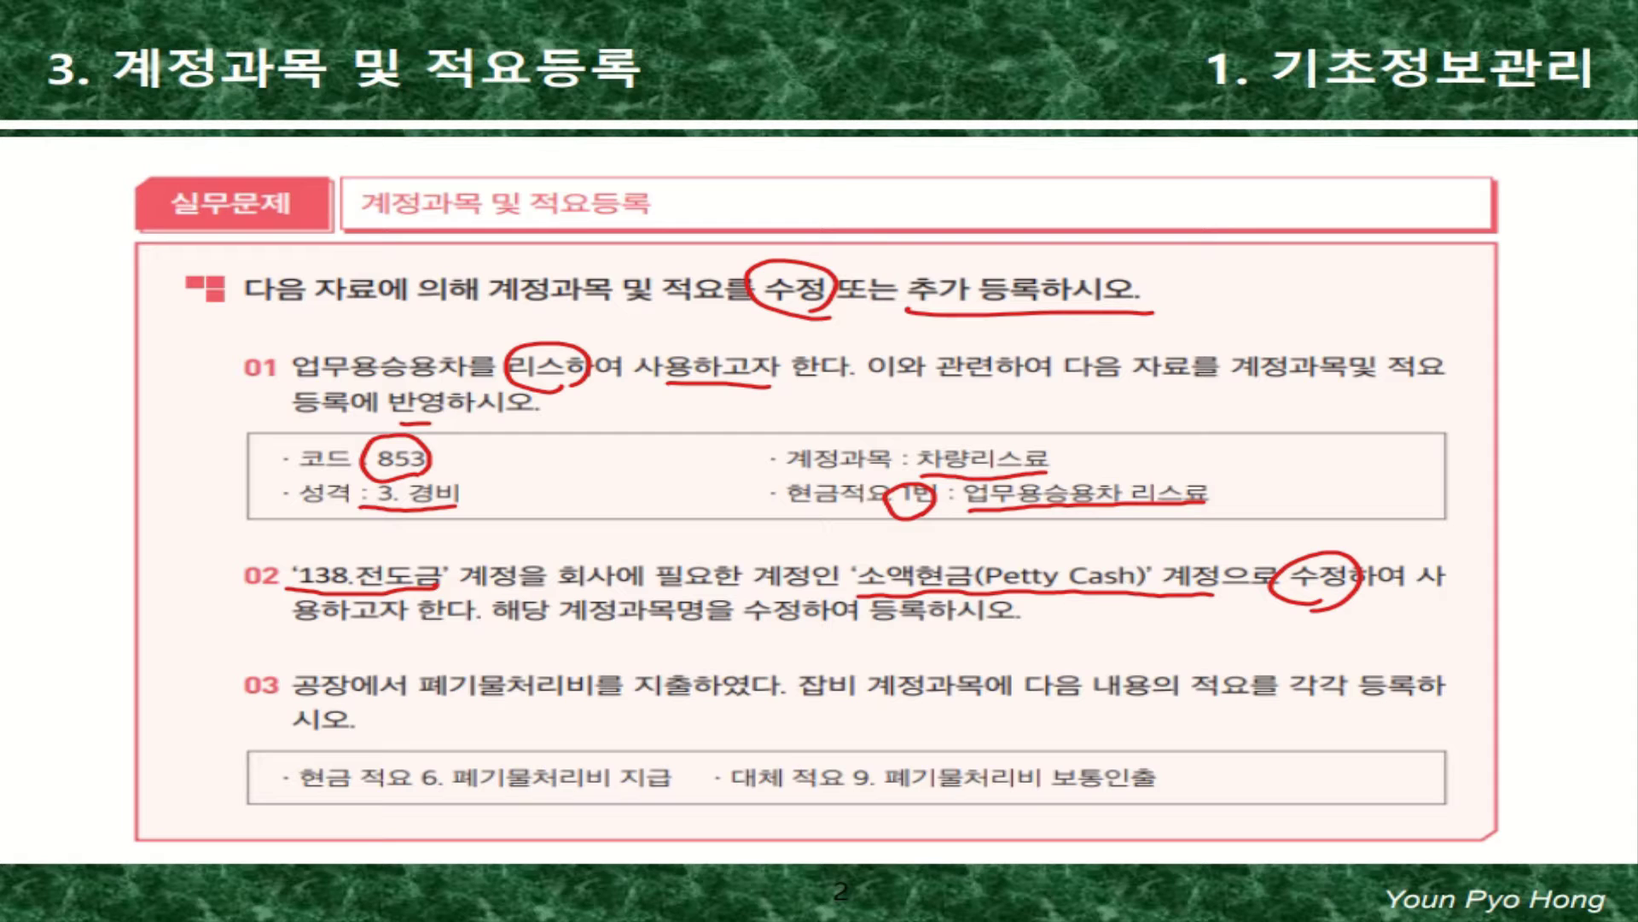
pyautogui.moveTo(570, 629); pyautogui.dragTo(1021, 626)
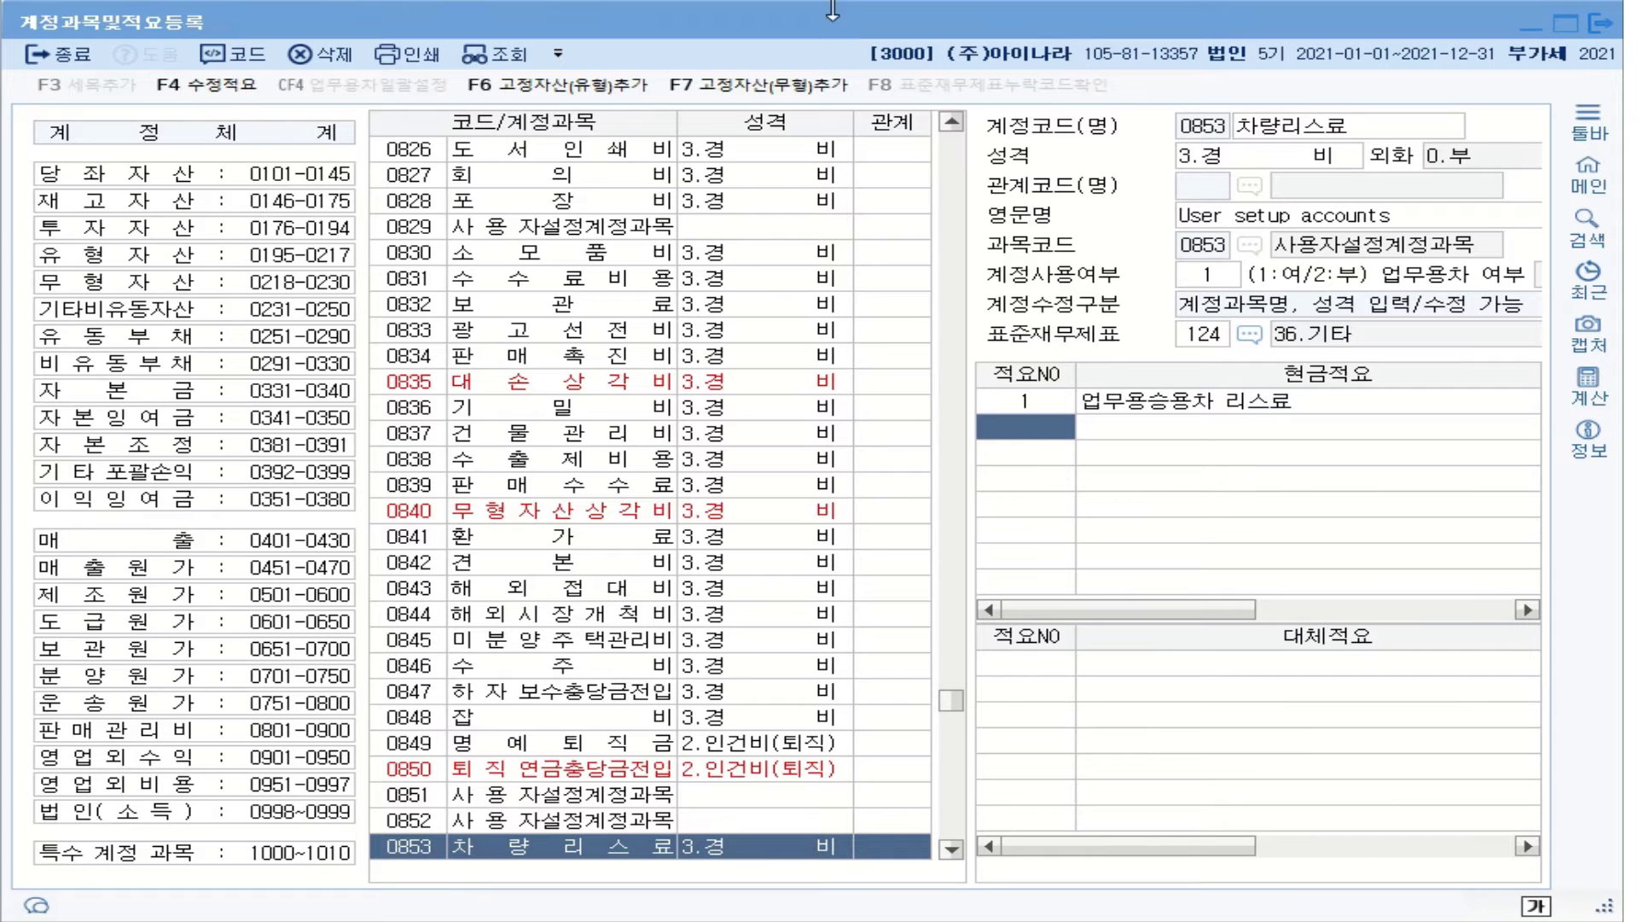
# Step: Jump from account 0853 to account code 138 in the account list
pyautogui.click(498, 856)
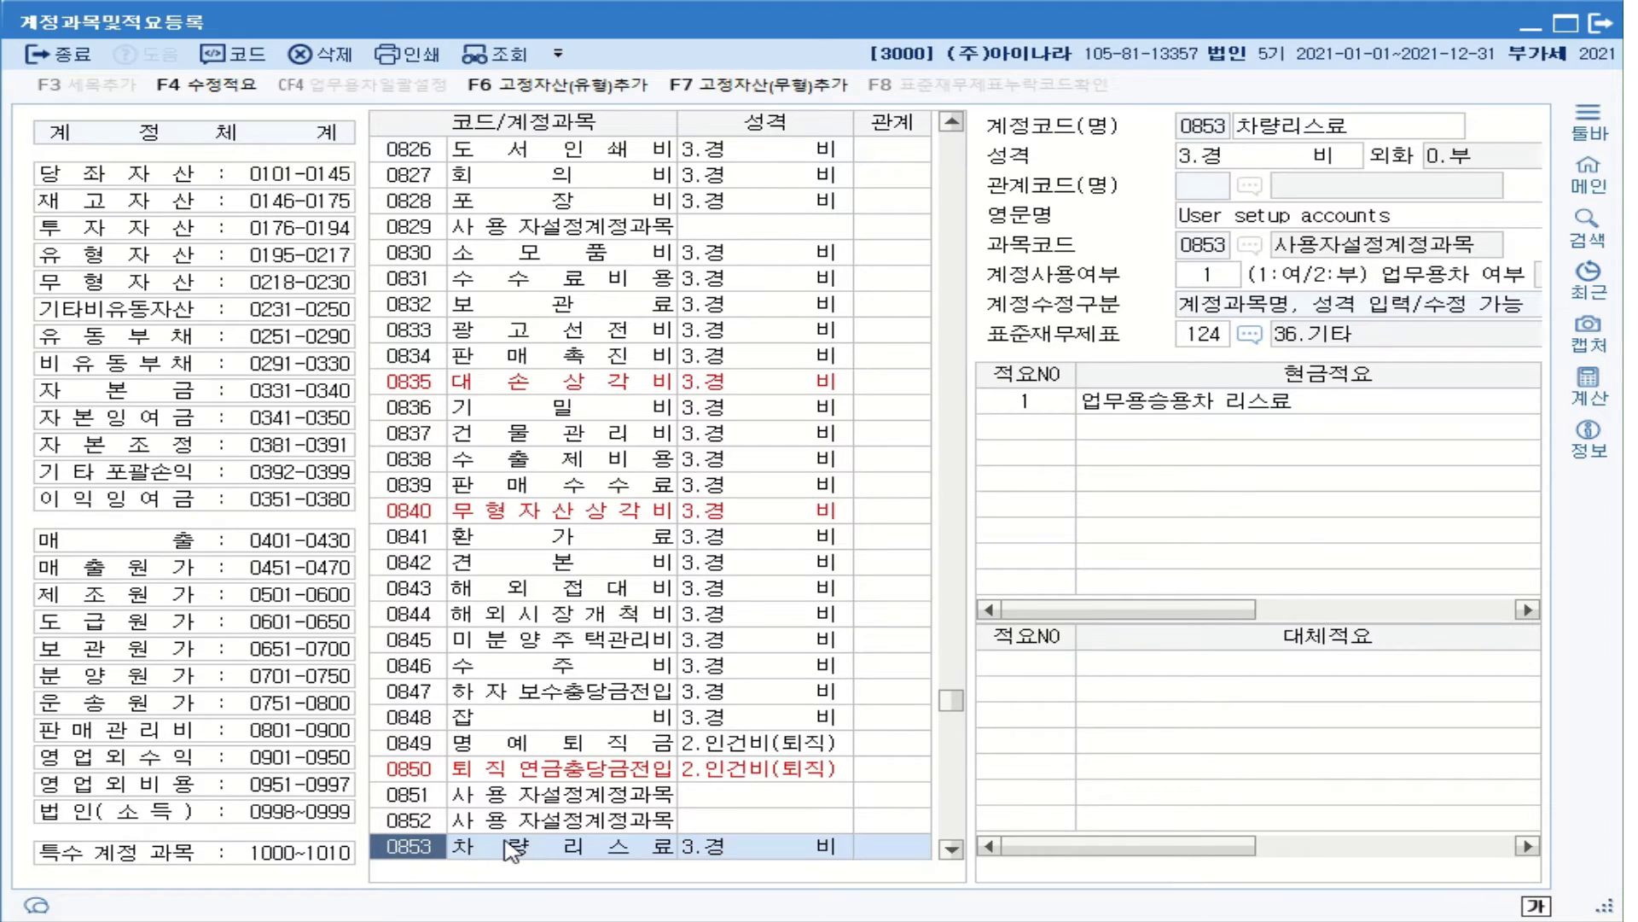
pyautogui.write('138')
pyautogui.press('Return')
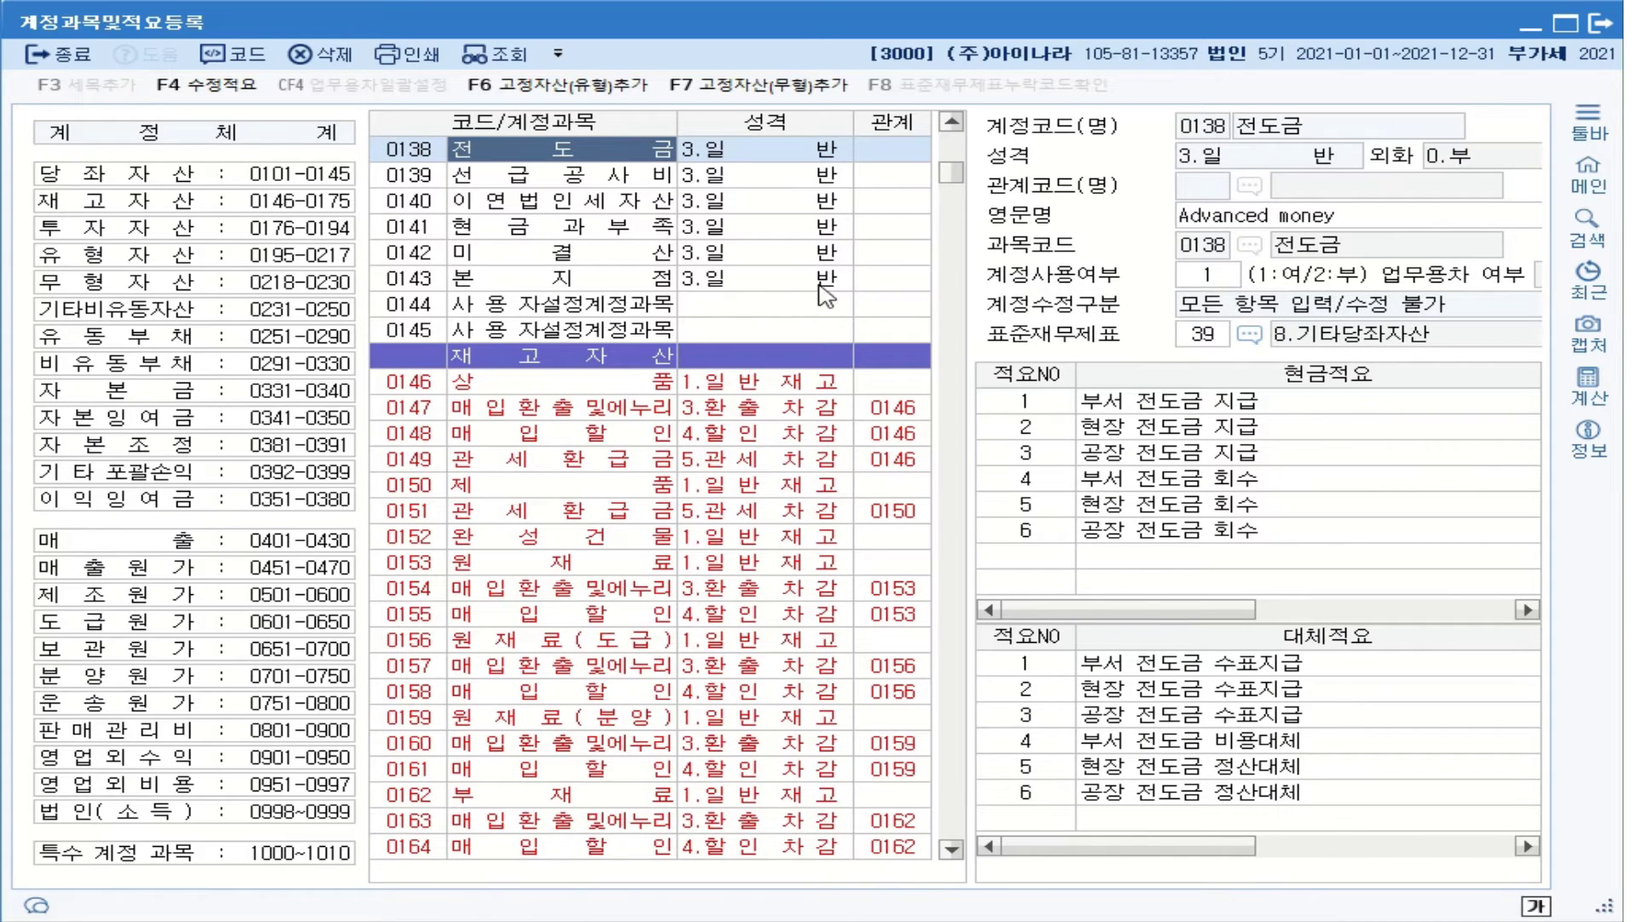
# Step: Return to the start of the account list and find the account named "전도금" with a text search
pyautogui.moveTo(949, 182); pyautogui.dragTo(951, 136)
pyautogui.click(425, 157)
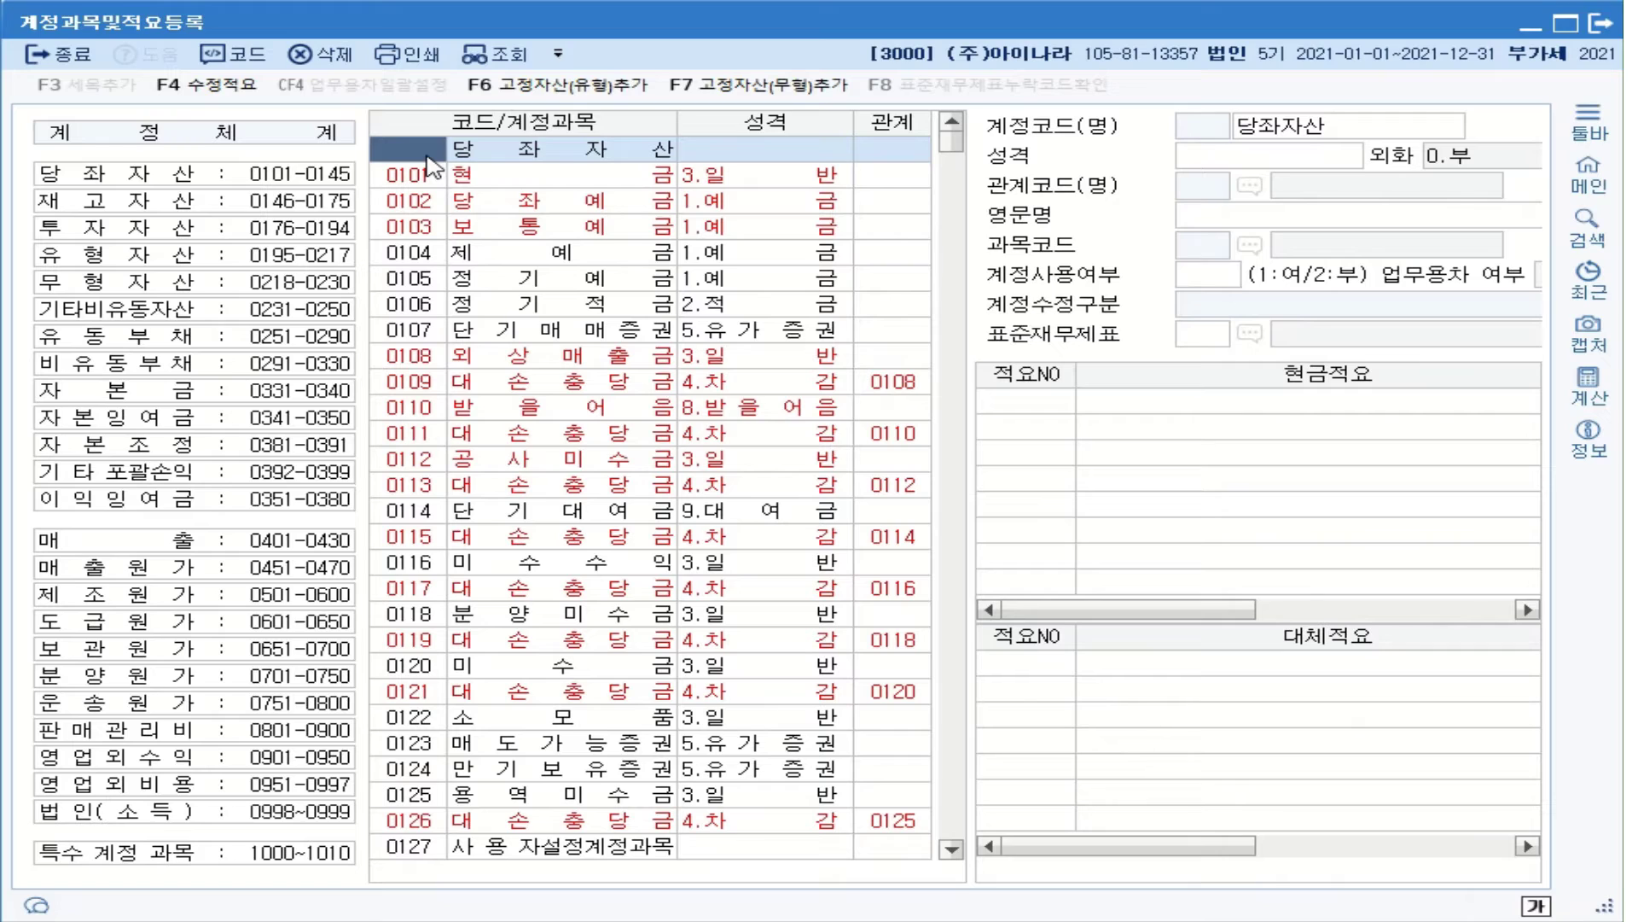
pyautogui.hotkey('ctrl', 'f')
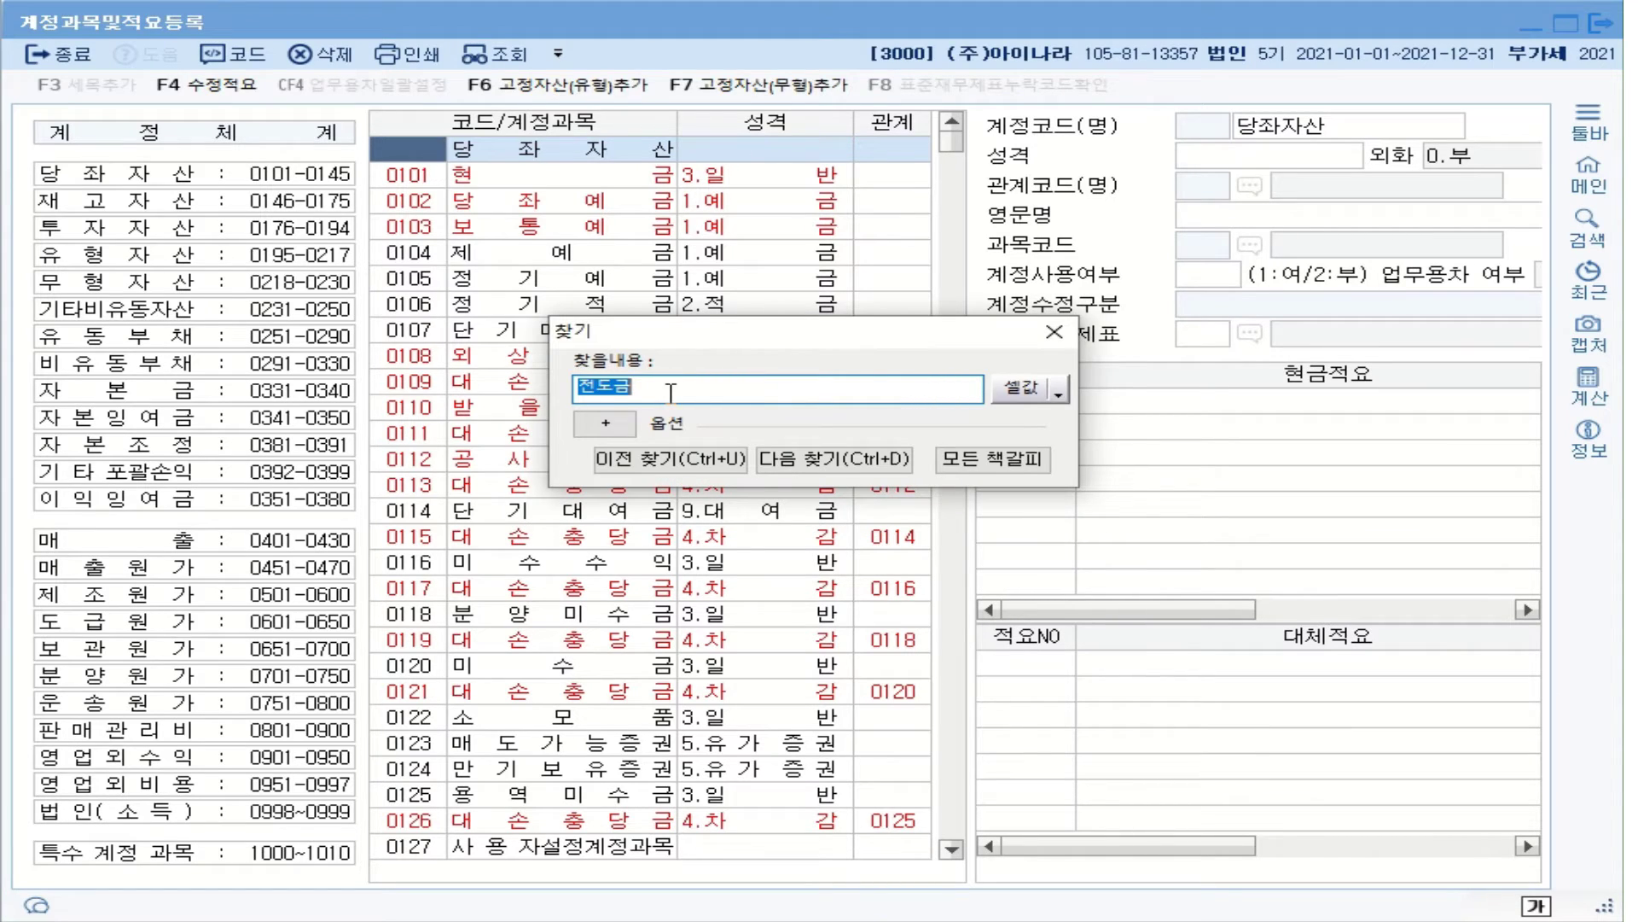
pyautogui.write('ㅈㄴㄷㅡㅁ')
pyautogui.click(834, 460)
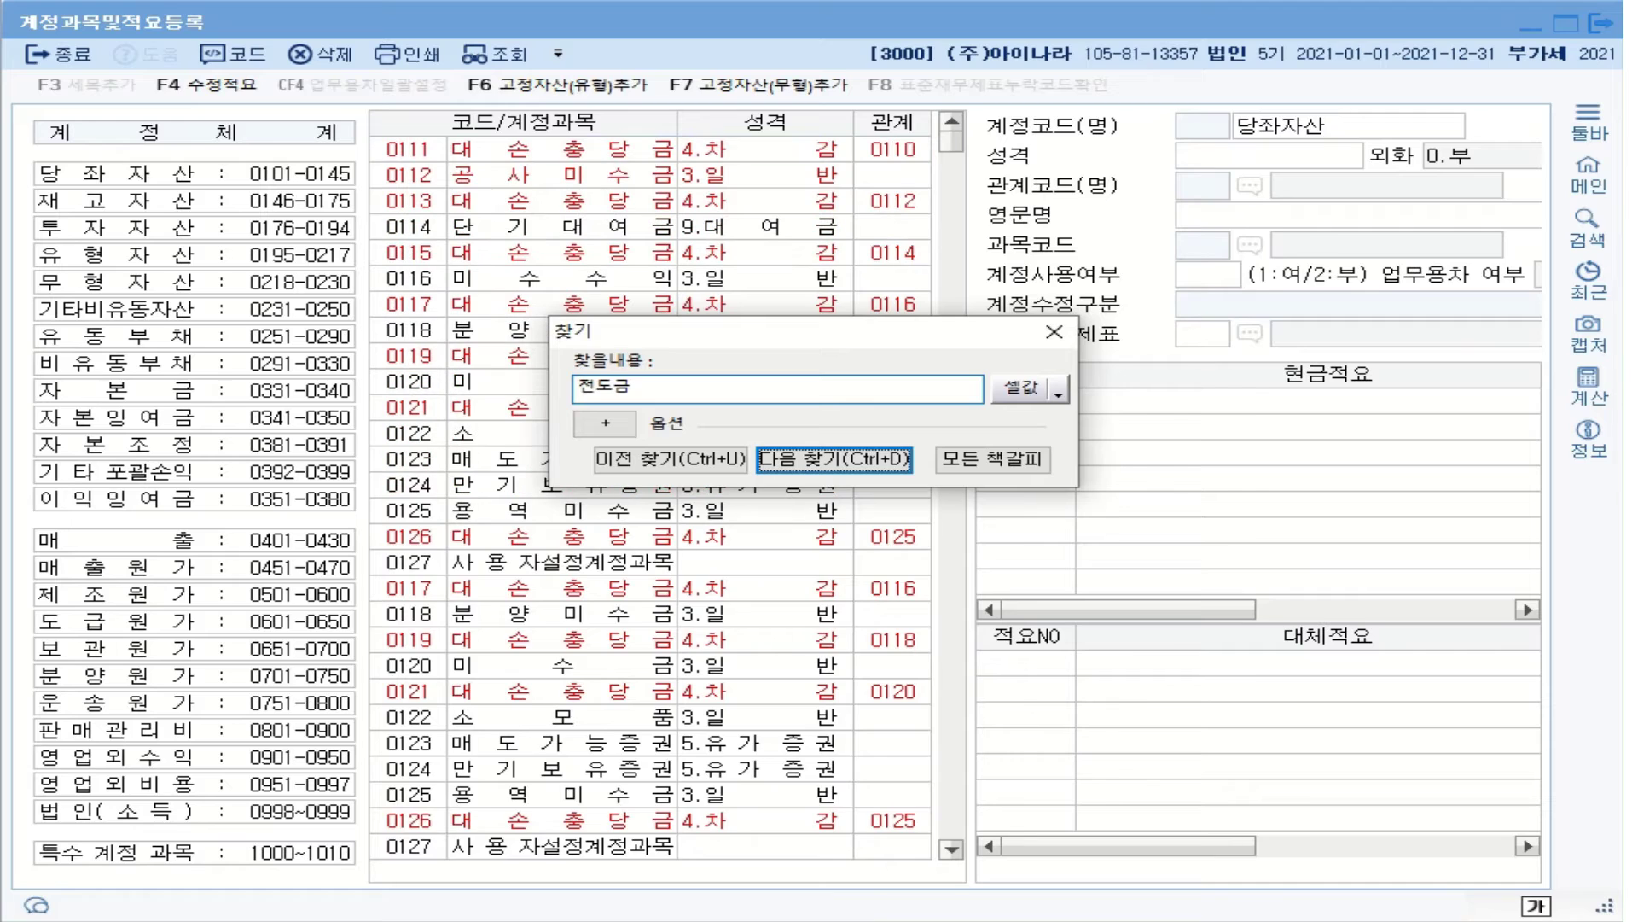
pyautogui.click(1054, 332)
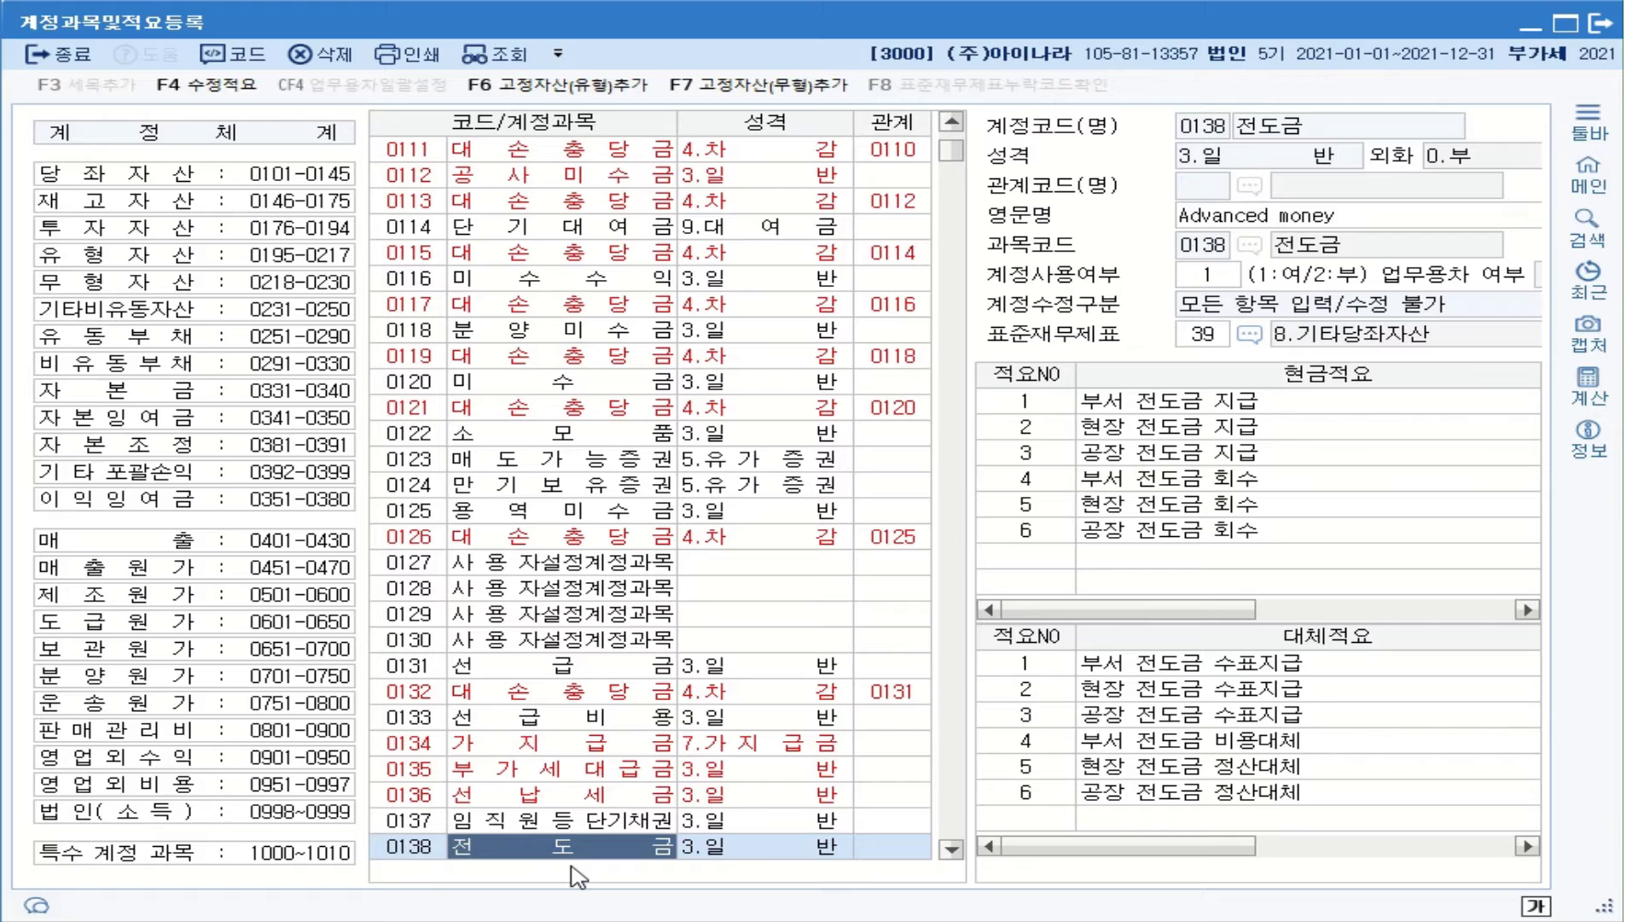
# Step: Compare the 계정수정구분 (editability) of accounts 0137 임직원등 단기채권 and 0136 선납세금
pyautogui.press('Up')
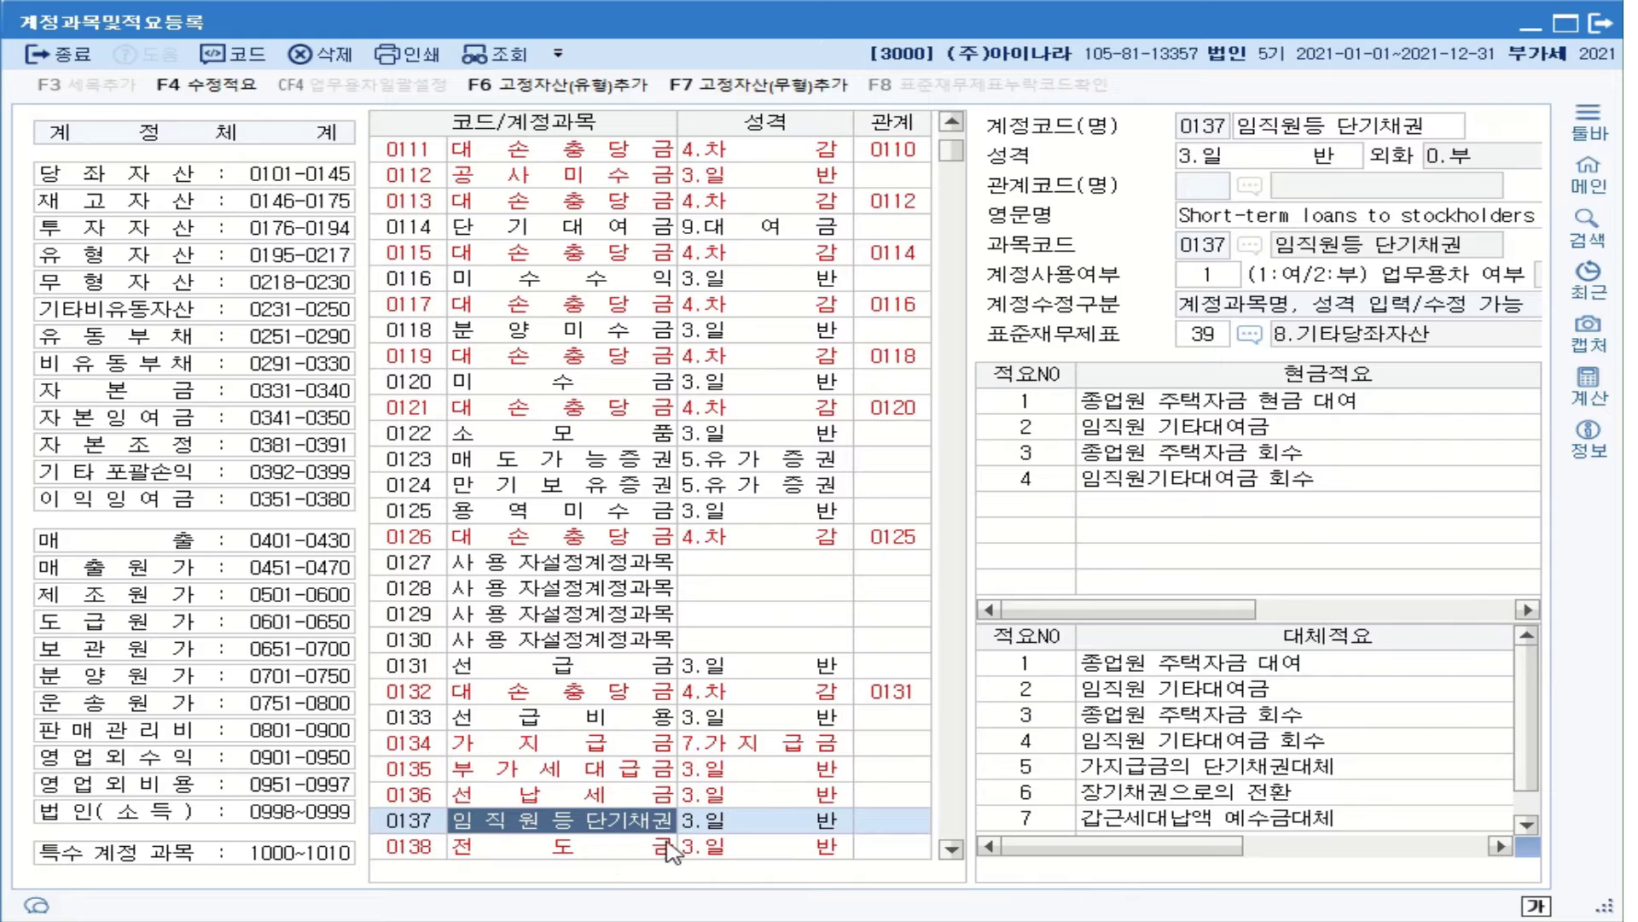
pyautogui.click(601, 800)
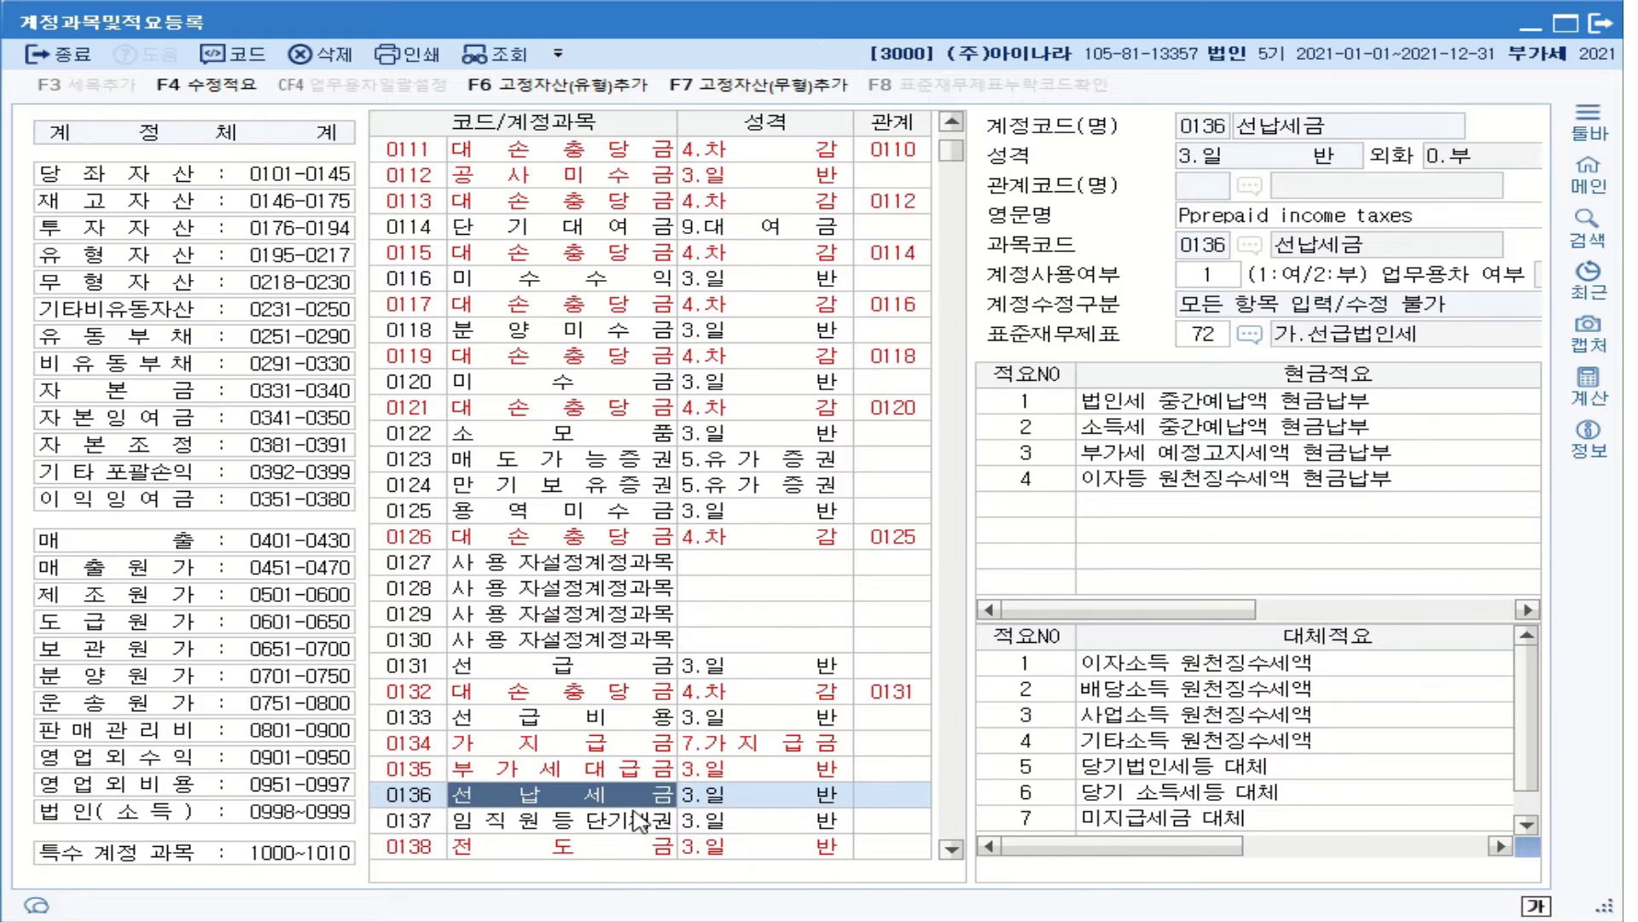
pyautogui.press('Down')
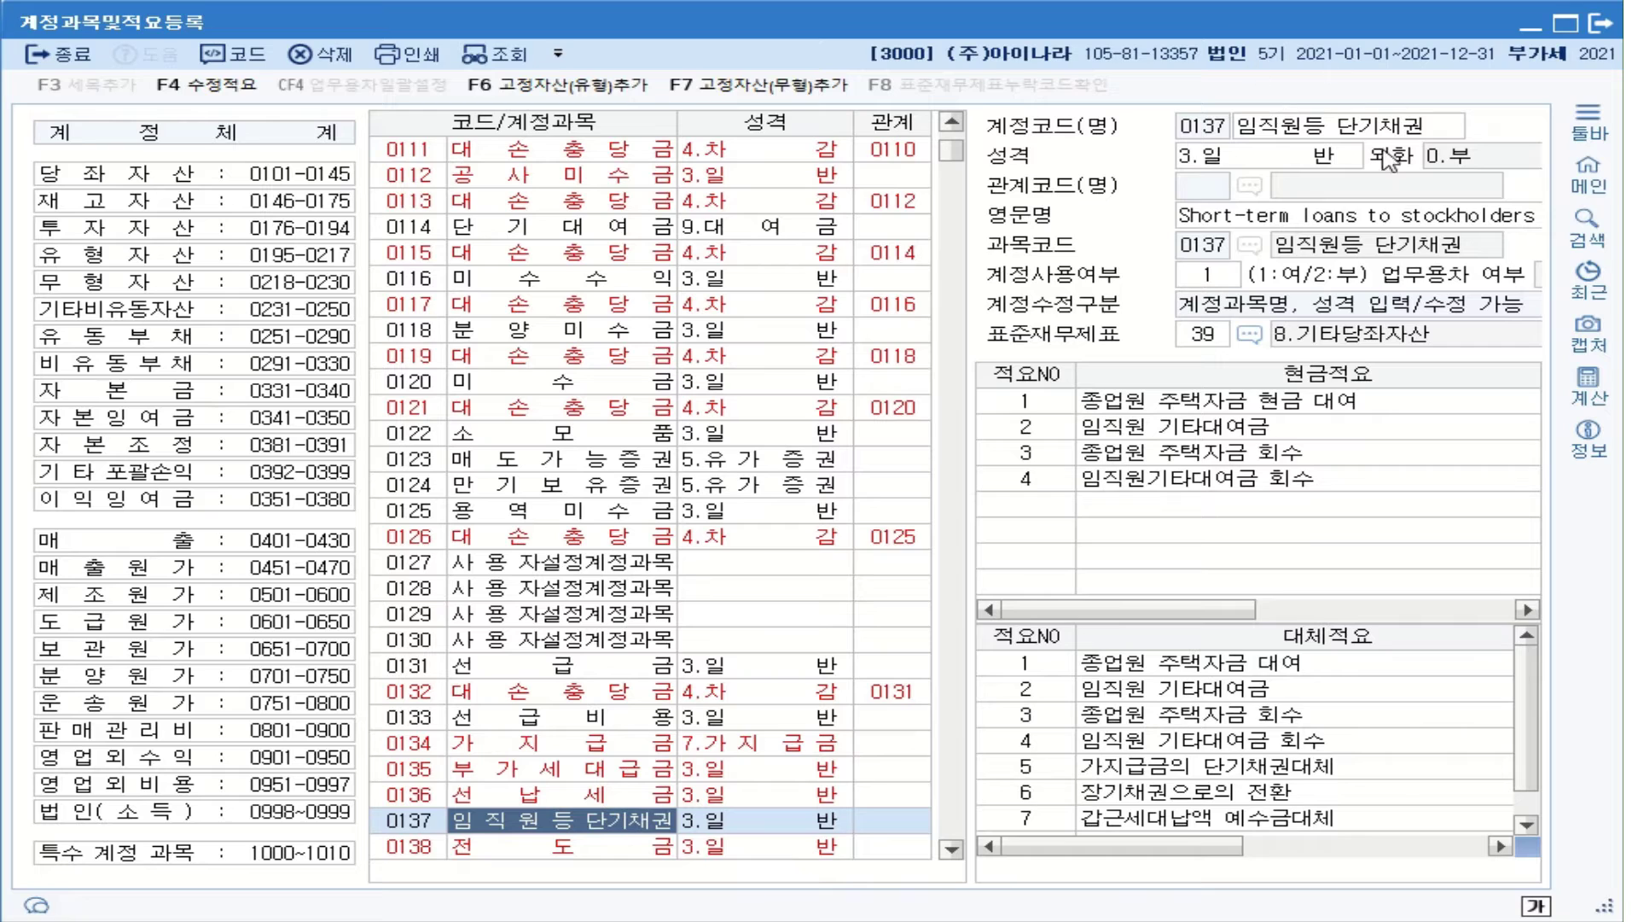
# Step: Unlock the name of account 0138 전도금 for editing and rename the account "소액현금"
pyautogui.click(587, 849)
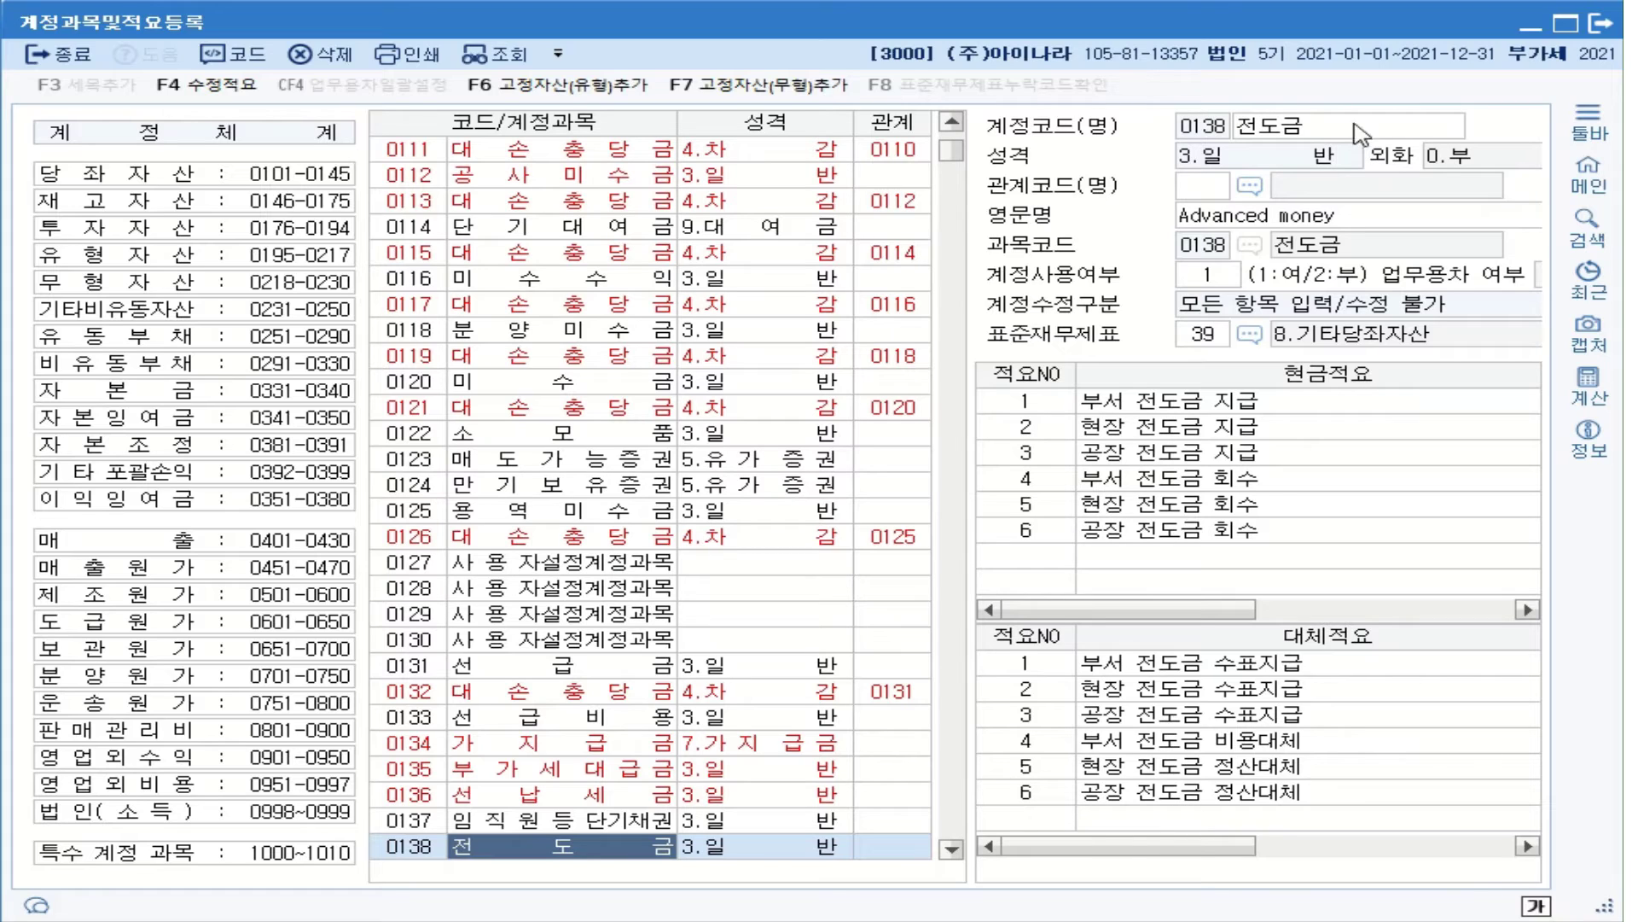
pyautogui.click(1298, 128)
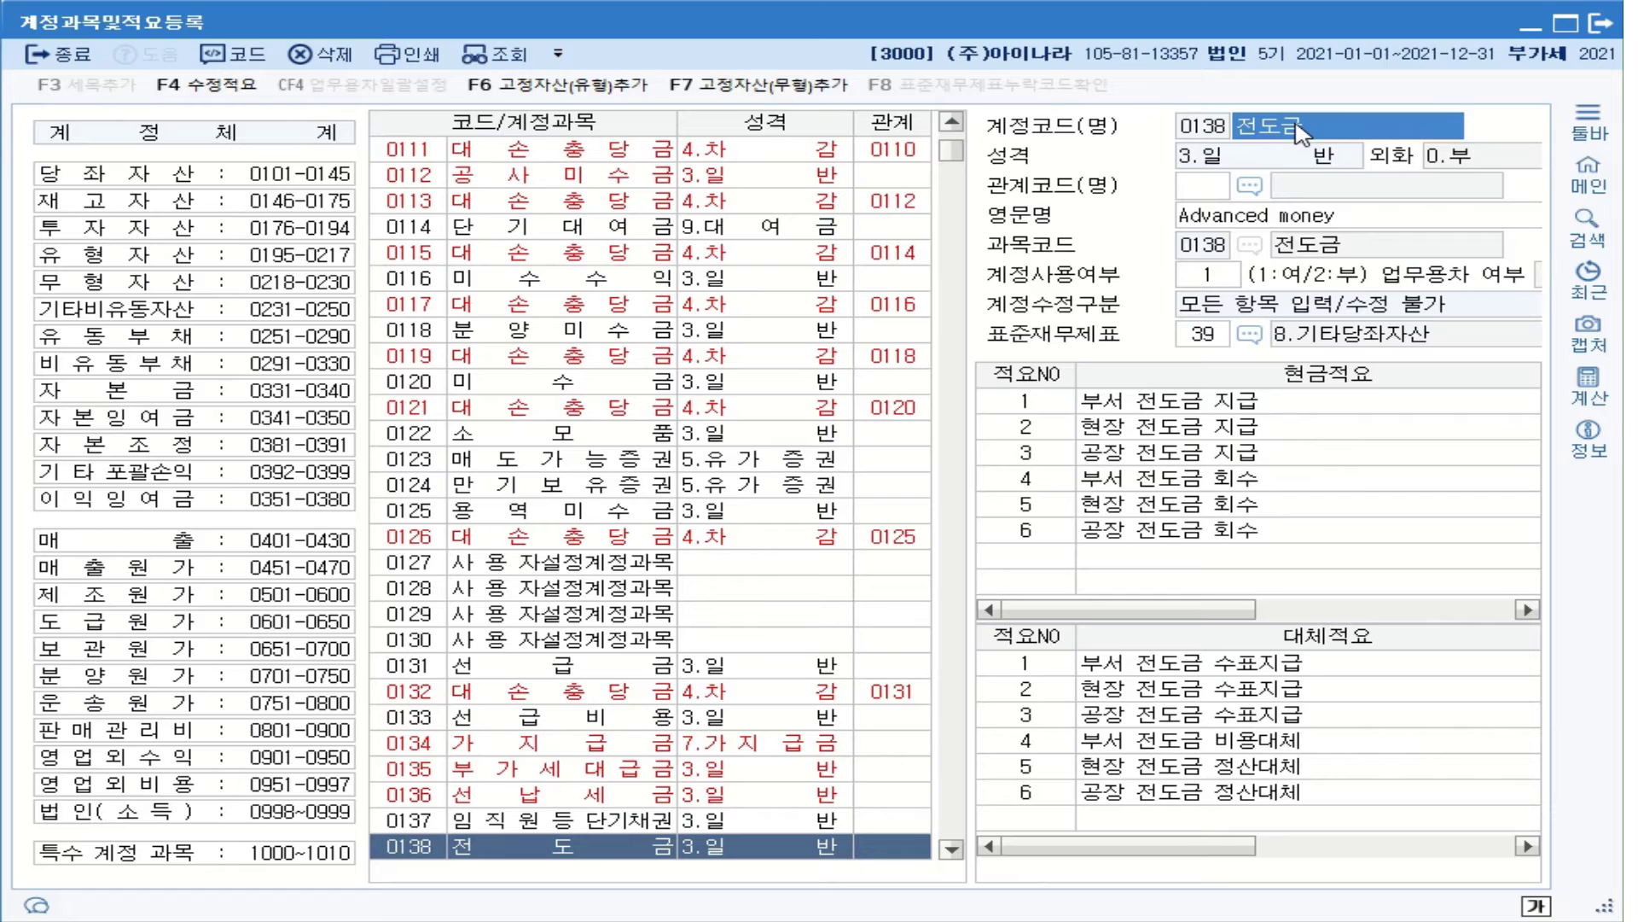
pyautogui.write('소액현금')
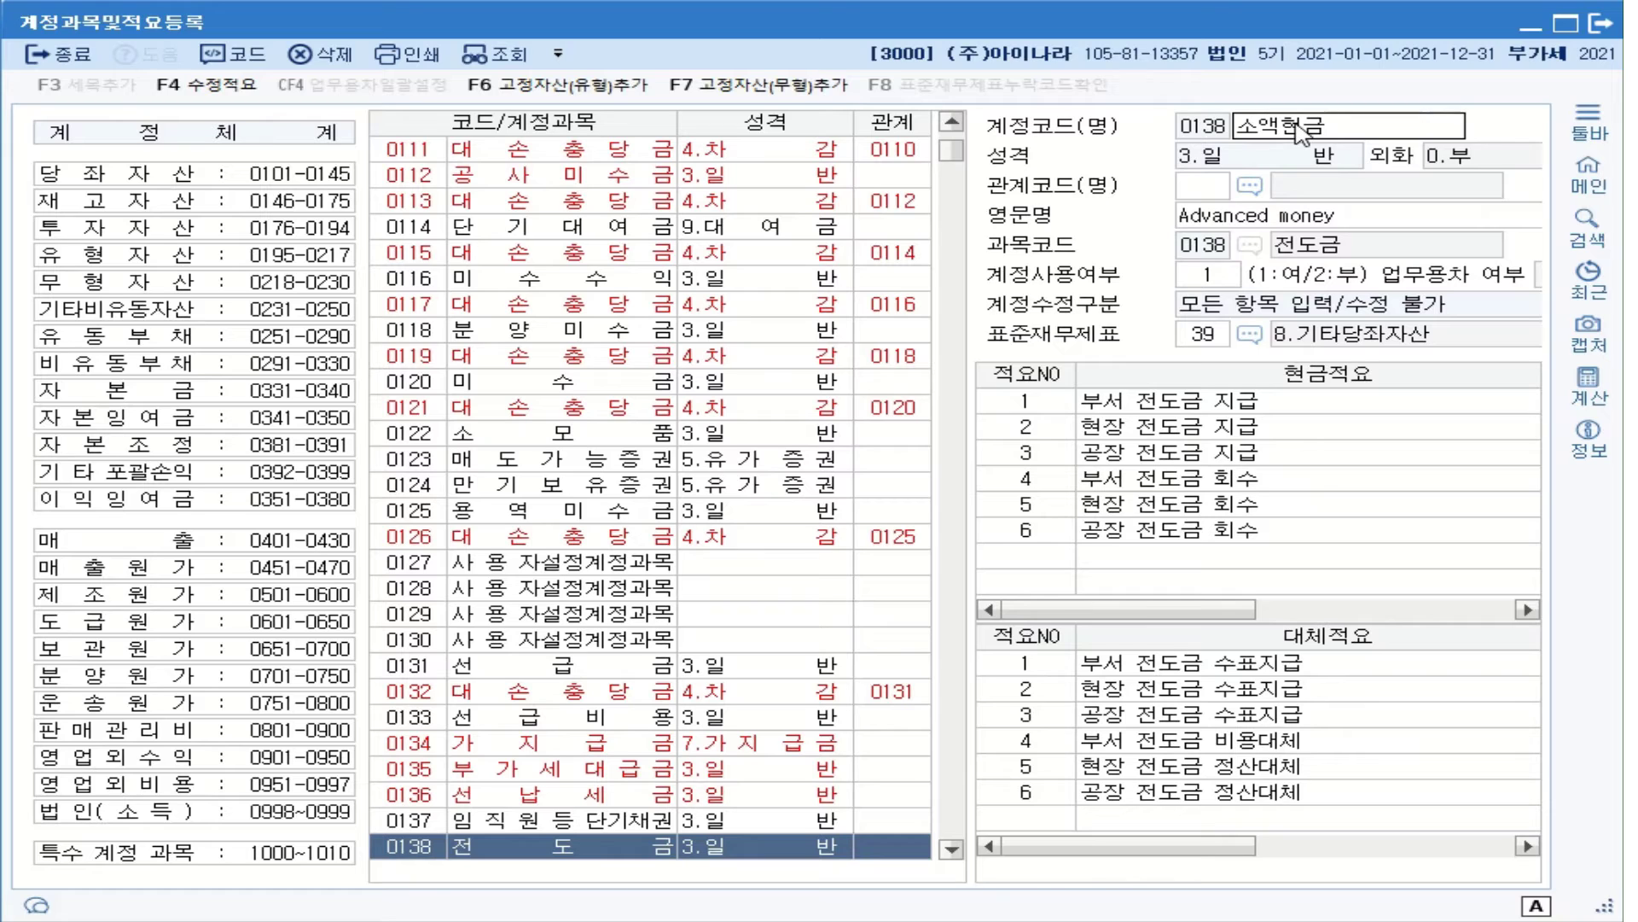
pyautogui.press('Return')
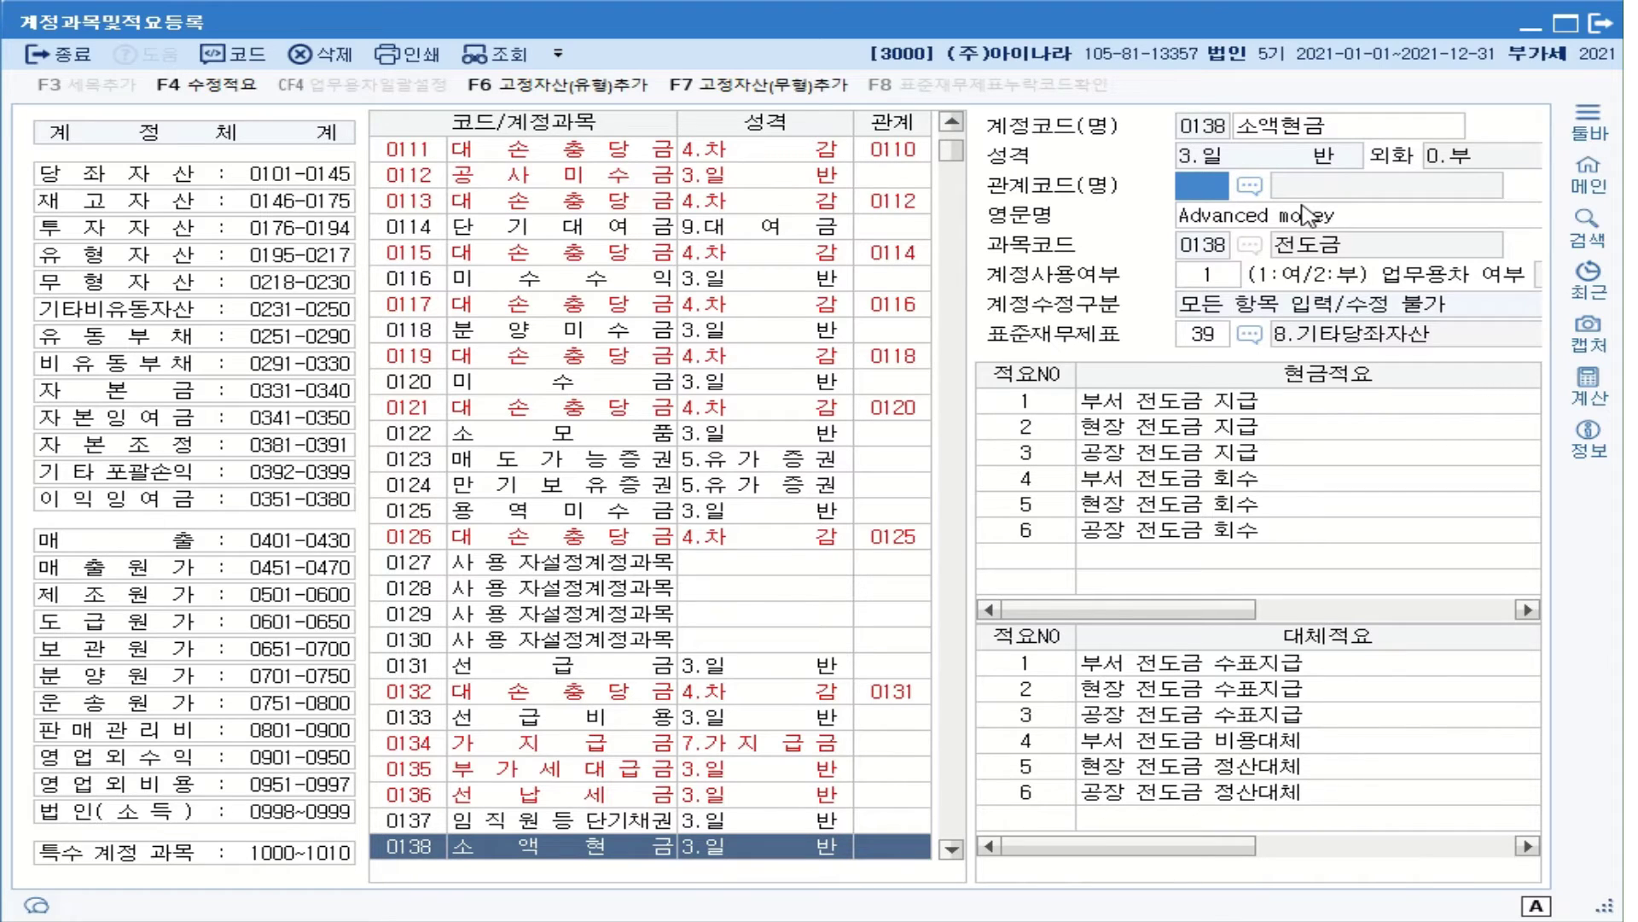
# Step: Set the English name (영문명) of account 0138 to "Petty Cash" and return to the account list
pyautogui.press('Return')
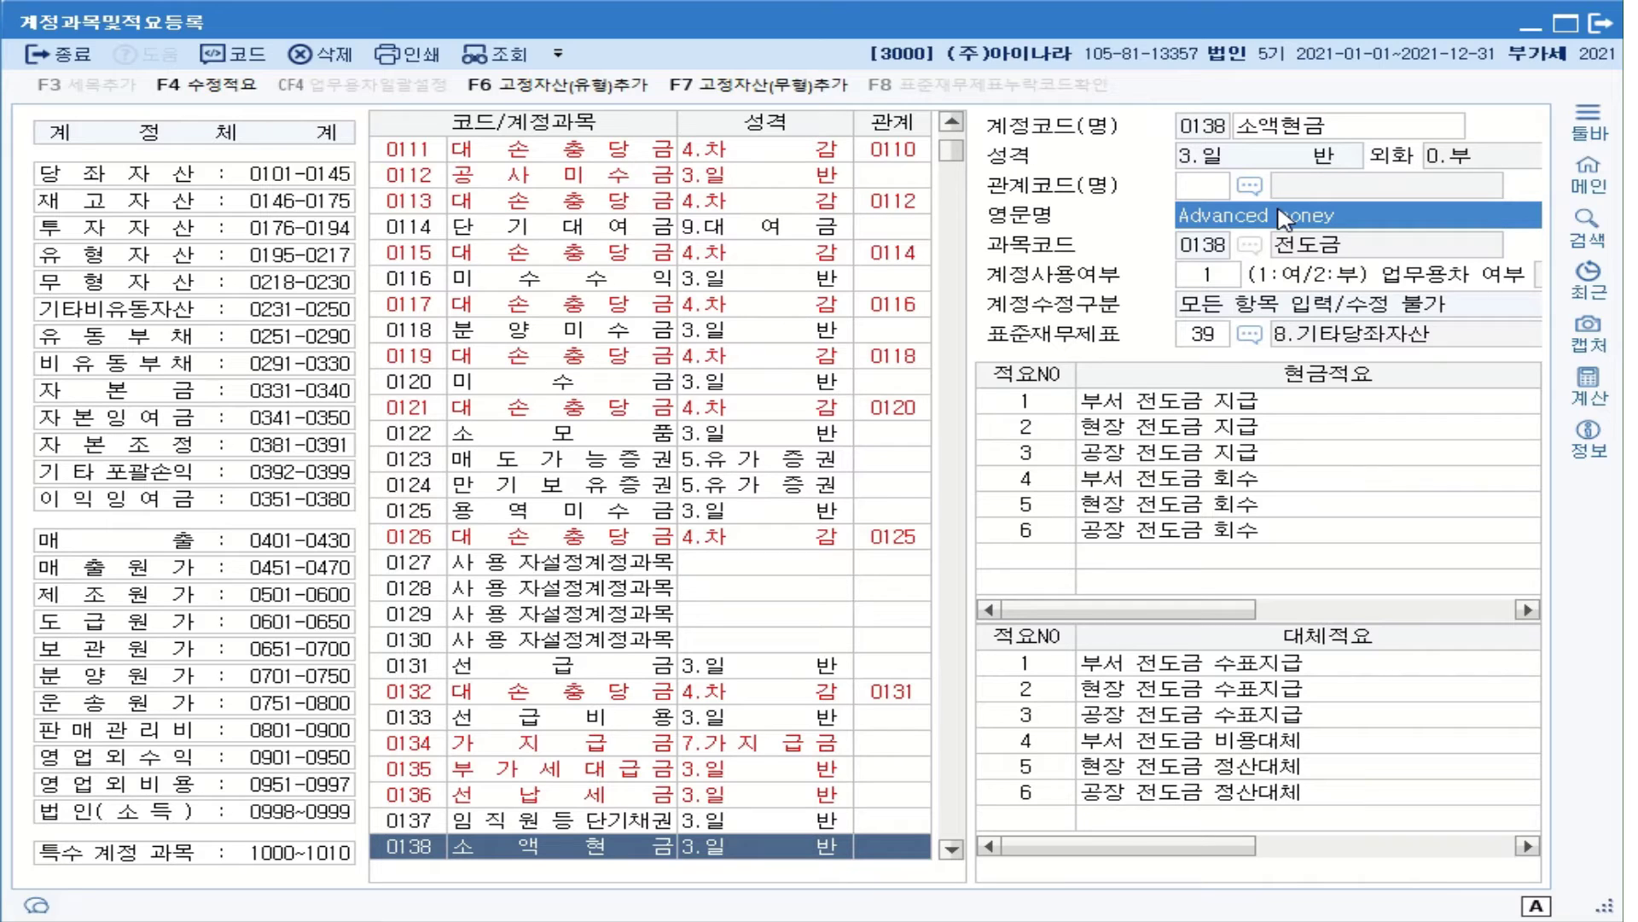
pyautogui.write('P')
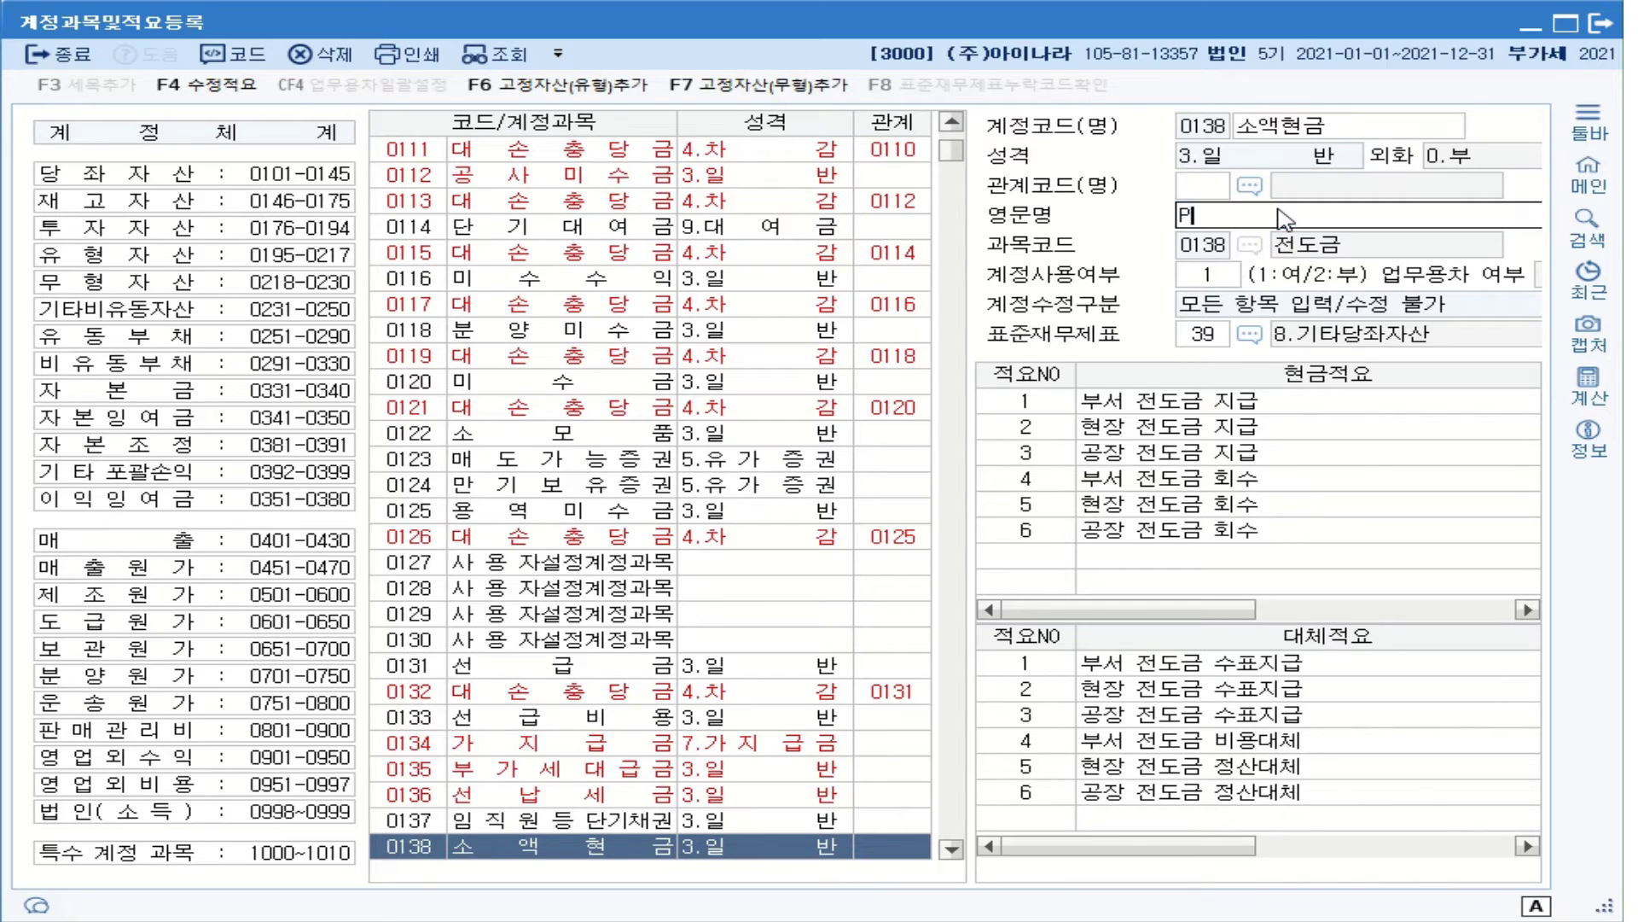
pyautogui.write('etty Cash')
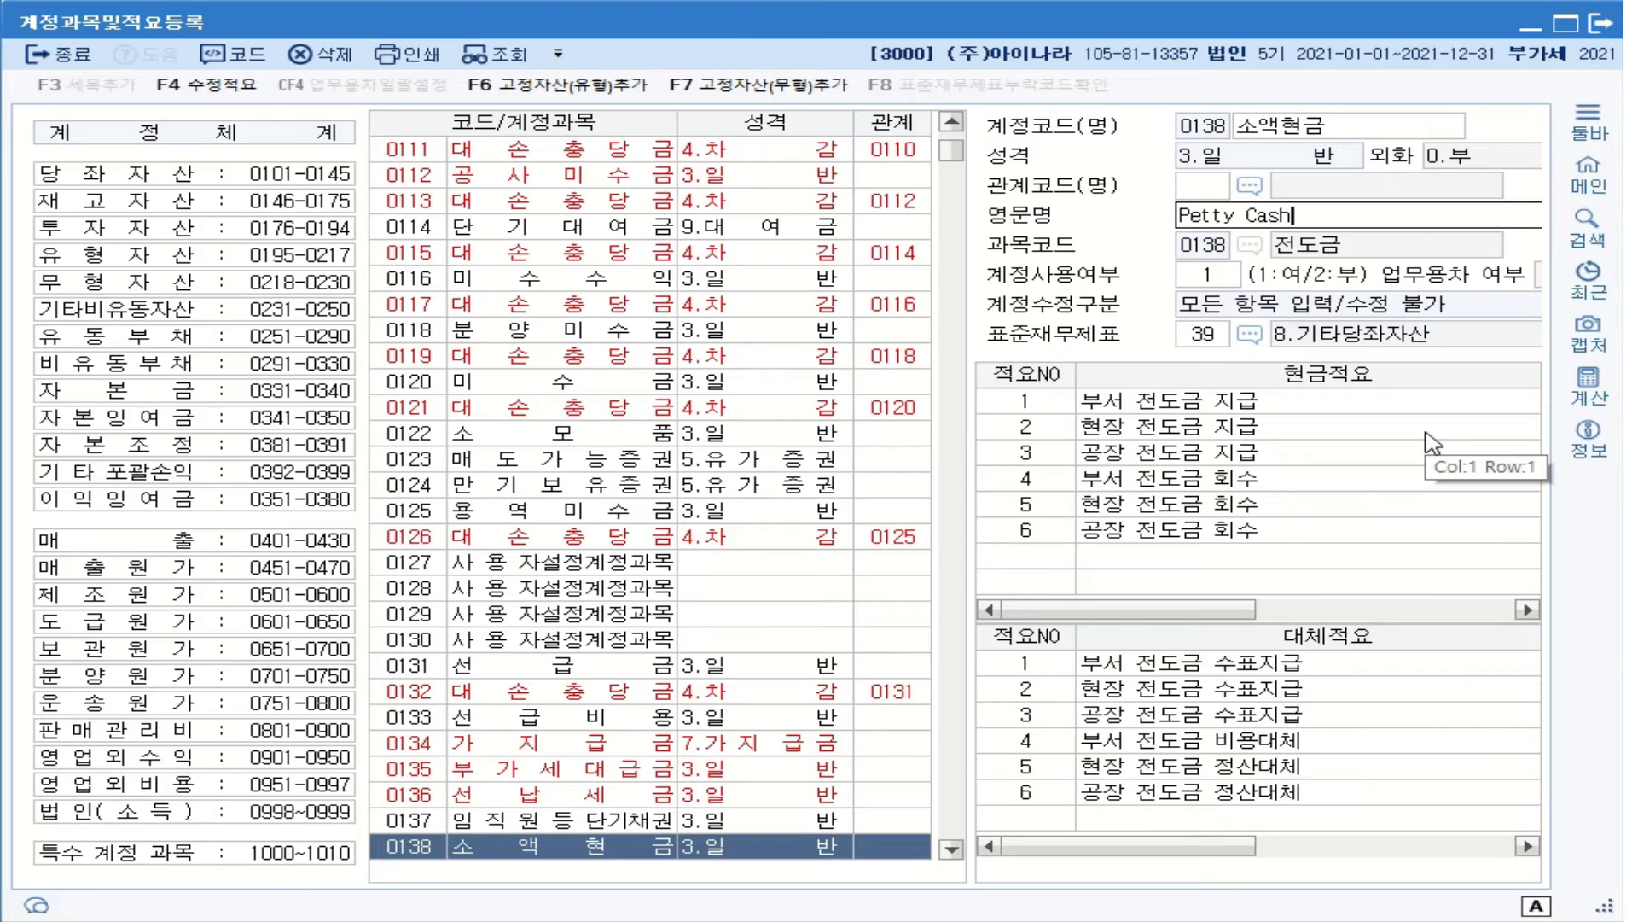
pyautogui.click(409, 853)
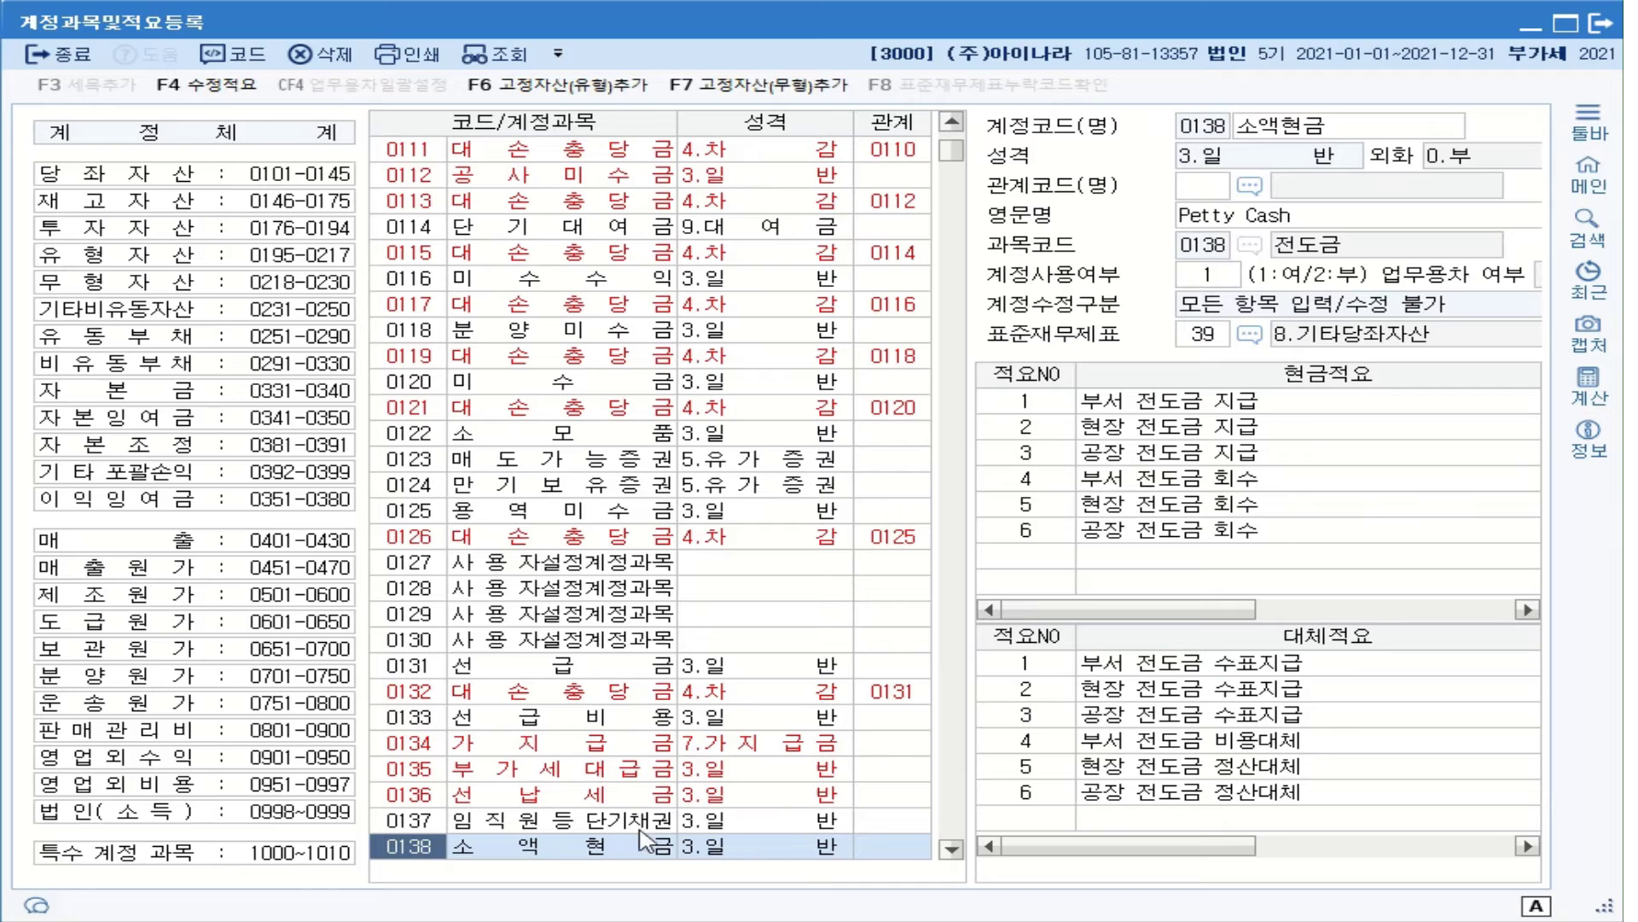
pyautogui.click(579, 821)
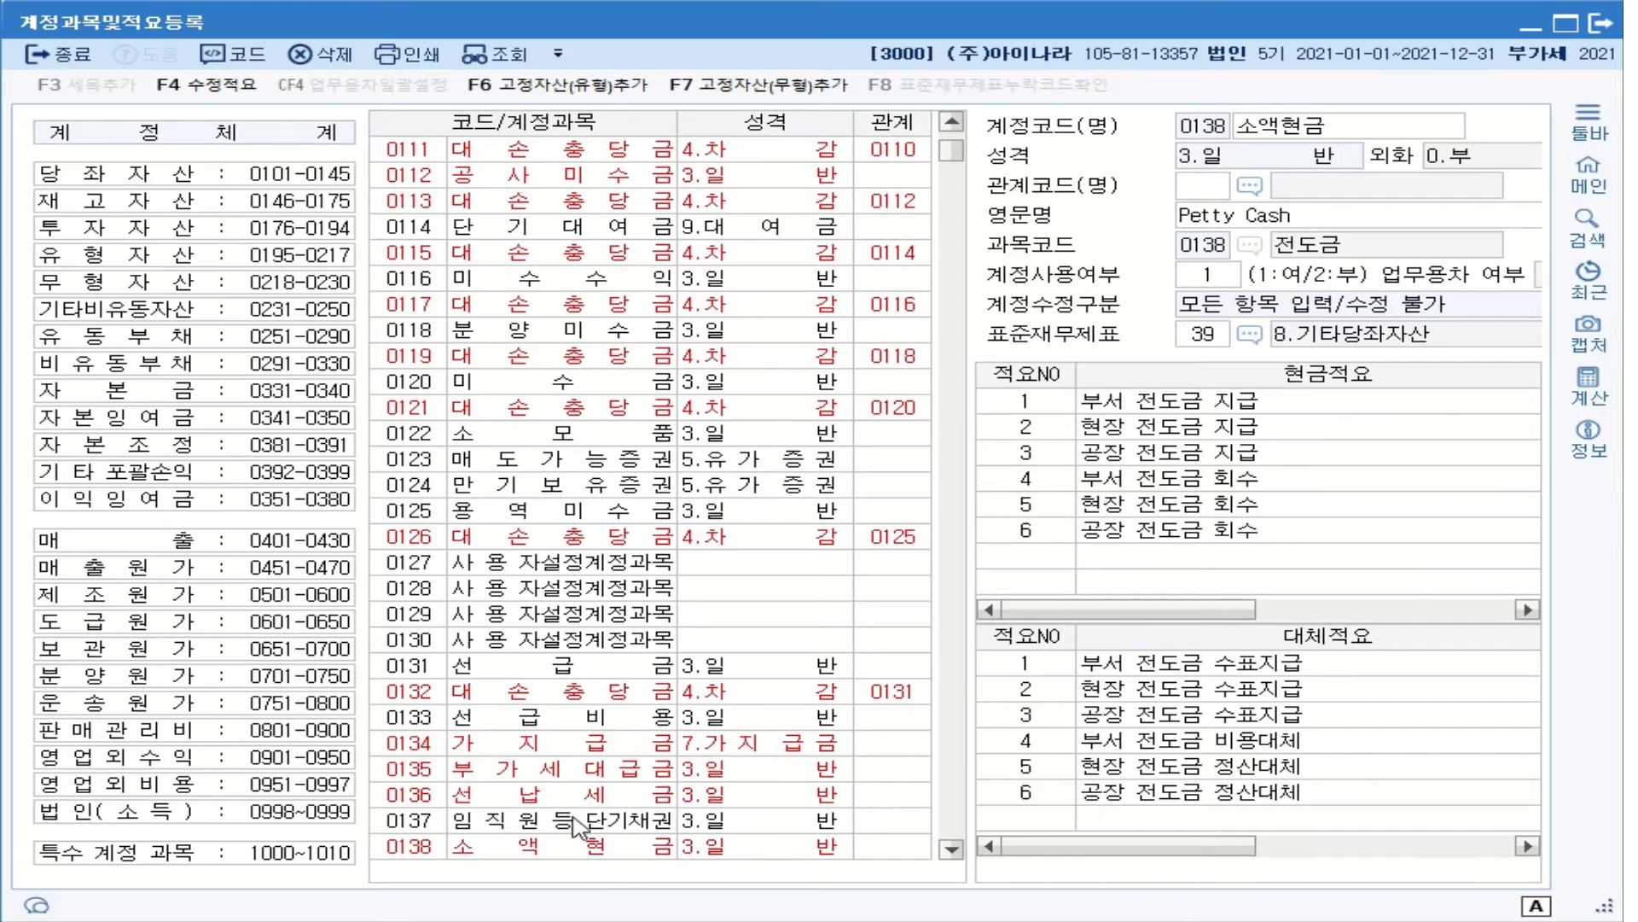
pyautogui.click(607, 850)
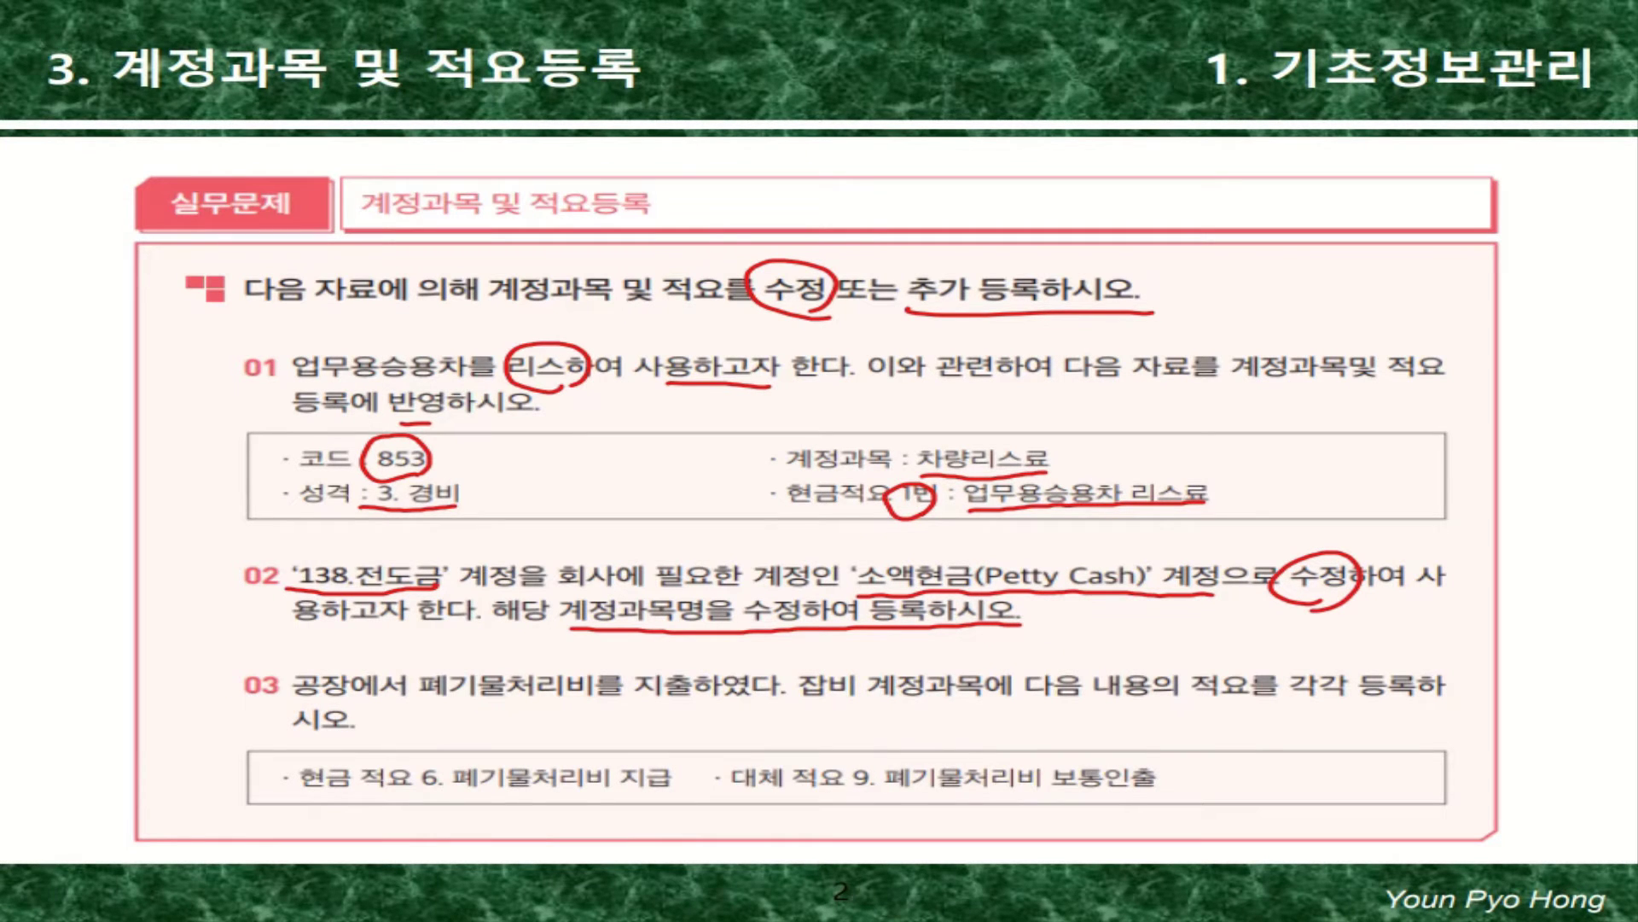
pyautogui.moveTo(422, 700)
pyautogui.mouseDown()
pyautogui.moveTo(662, 703)
pyautogui.moveTo(661, 653)
pyautogui.moveTo(685, 708)
pyautogui.mouseUp()
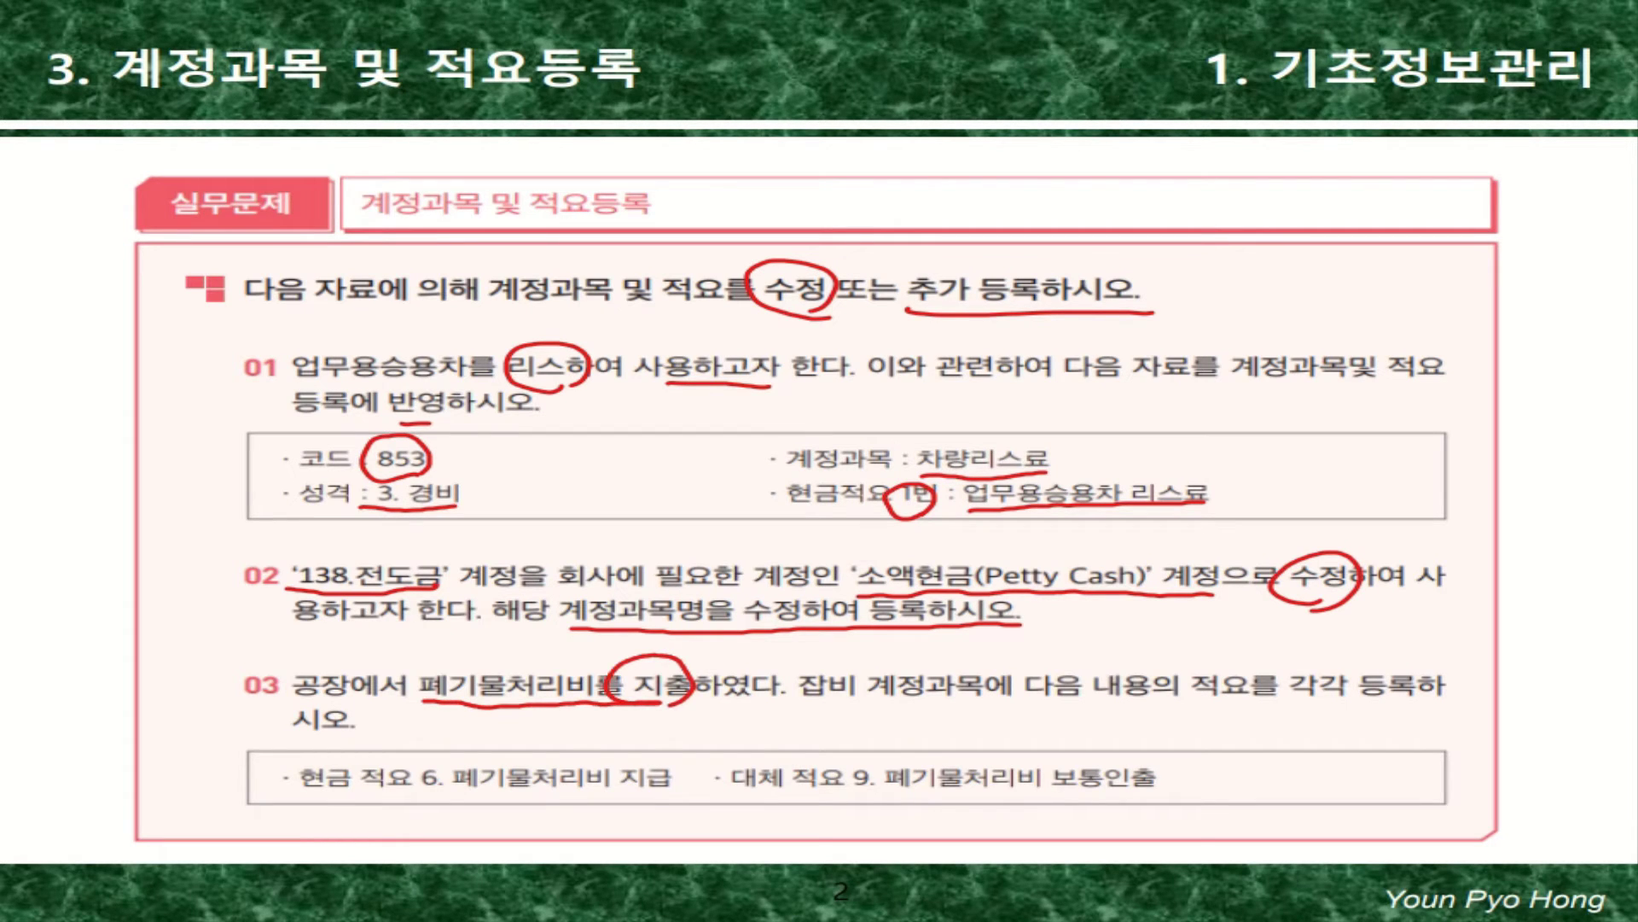
pyautogui.moveTo(786, 710); pyautogui.dragTo(842, 713)
pyautogui.moveTo(1190, 689)
pyautogui.mouseDown()
pyautogui.moveTo(1237, 715)
pyautogui.moveTo(1188, 679)
pyautogui.mouseUp()
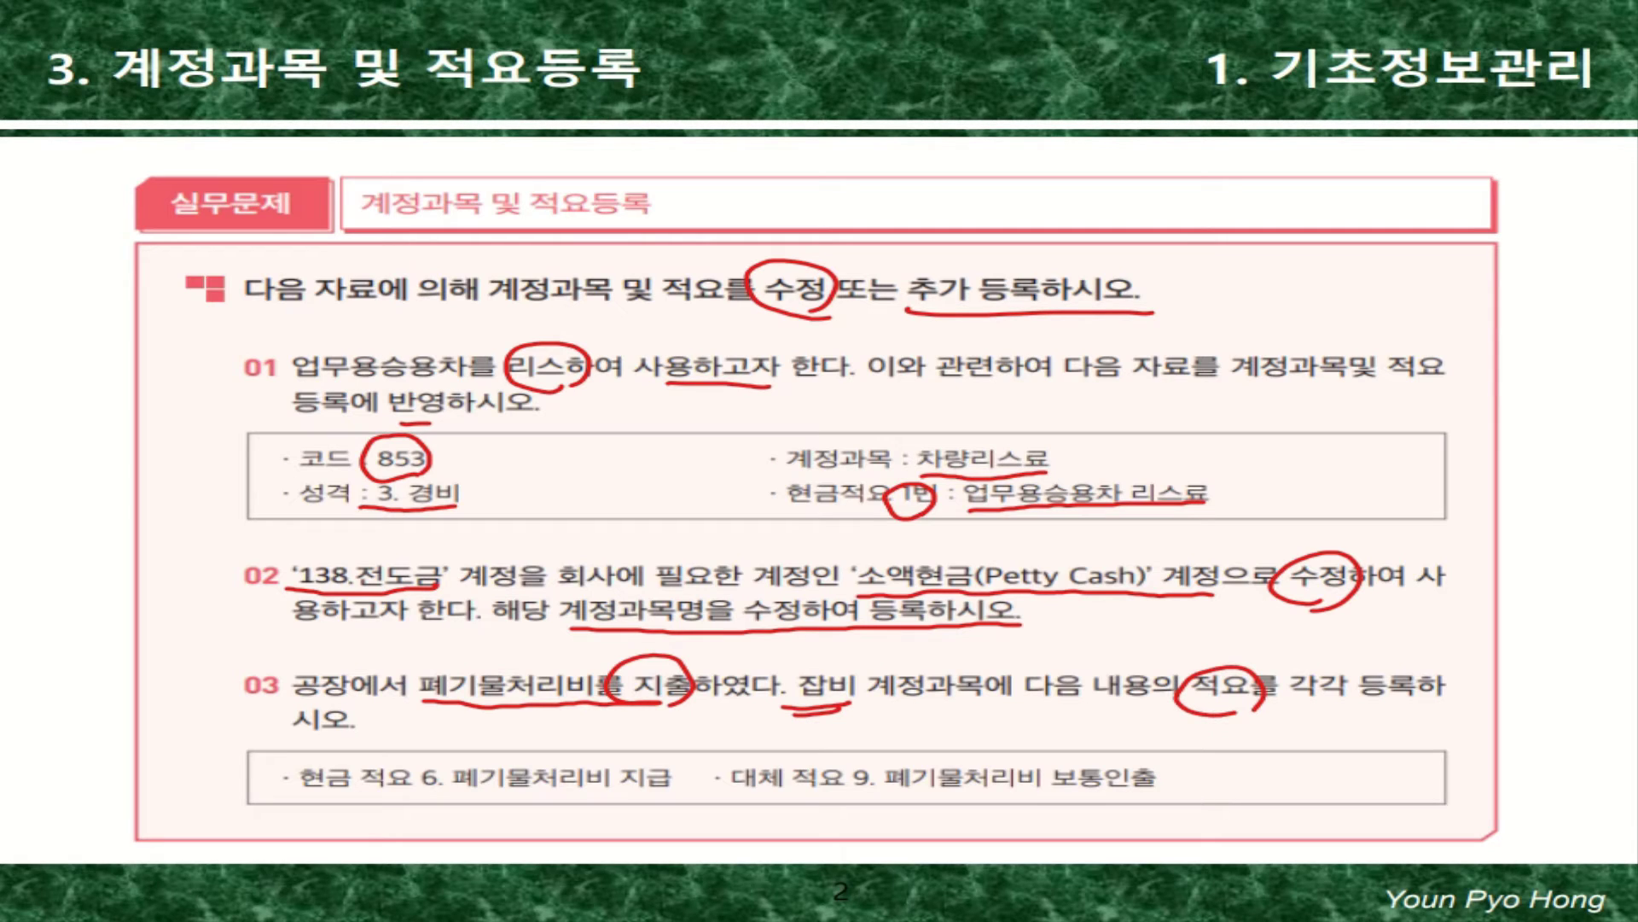
pyautogui.moveTo(440, 796)
pyautogui.mouseDown()
pyautogui.moveTo(423, 803)
pyautogui.moveTo(395, 750)
pyautogui.moveTo(446, 796)
pyautogui.mouseUp()
pyautogui.moveTo(280, 791); pyautogui.dragTo(357, 785)
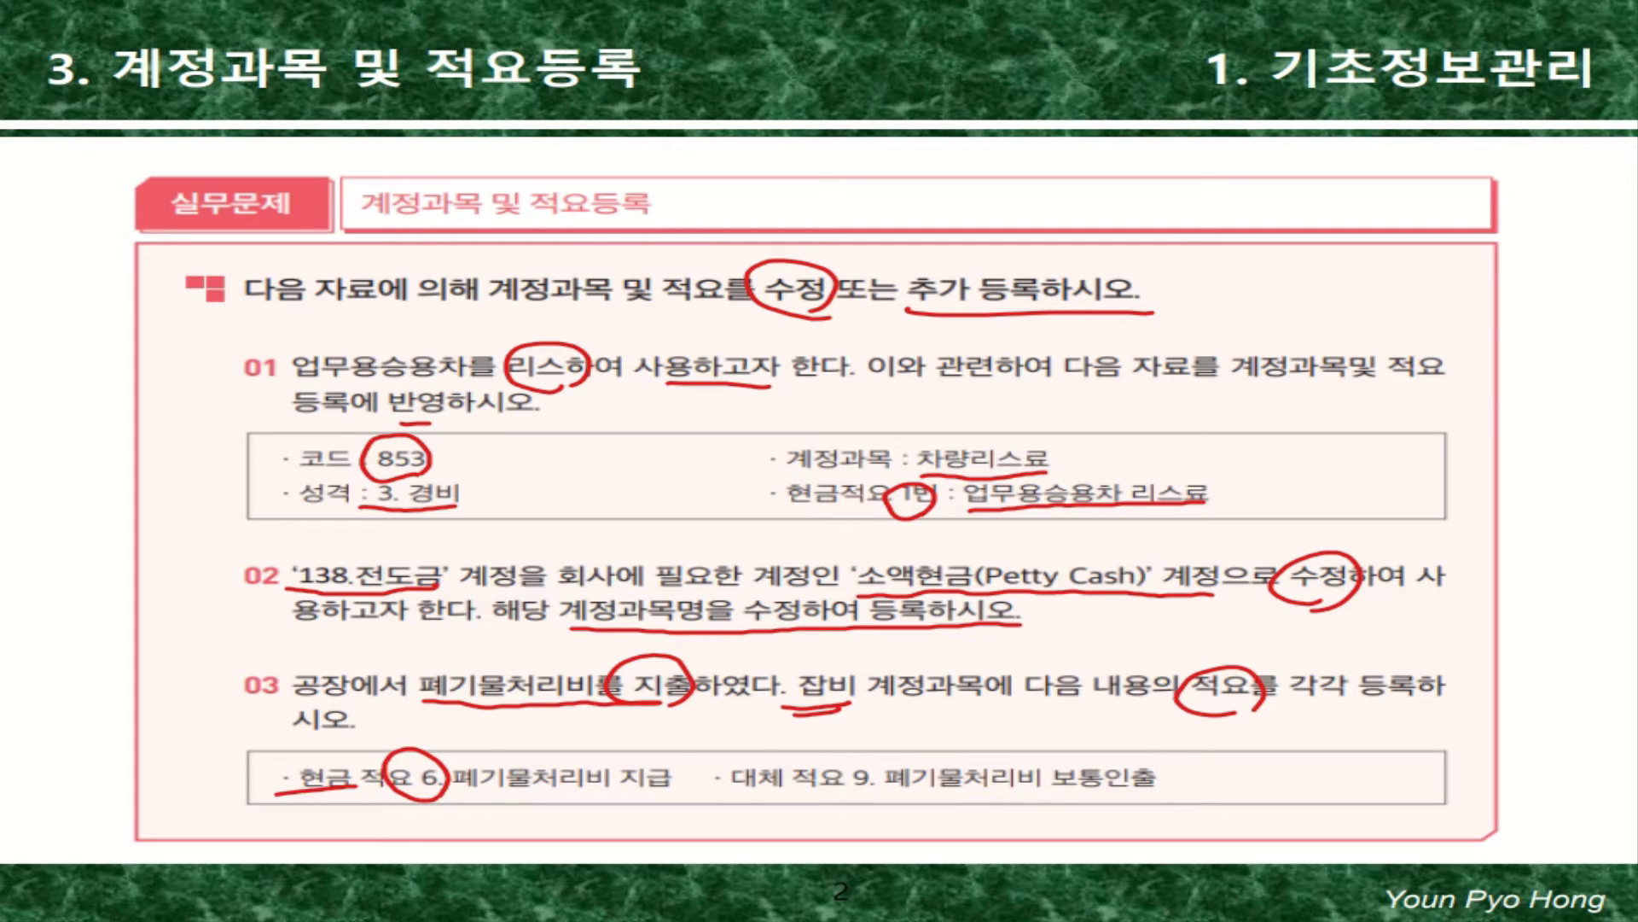
pyautogui.moveTo(596, 805); pyautogui.dragTo(653, 795)
pyautogui.moveTo(755, 756)
pyautogui.mouseDown()
pyautogui.moveTo(764, 802)
pyautogui.moveTo(773, 760)
pyautogui.mouseUp()
pyautogui.moveTo(845, 802); pyautogui.dragTo(862, 800)
pyautogui.moveTo(1058, 794); pyautogui.dragTo(1185, 797)
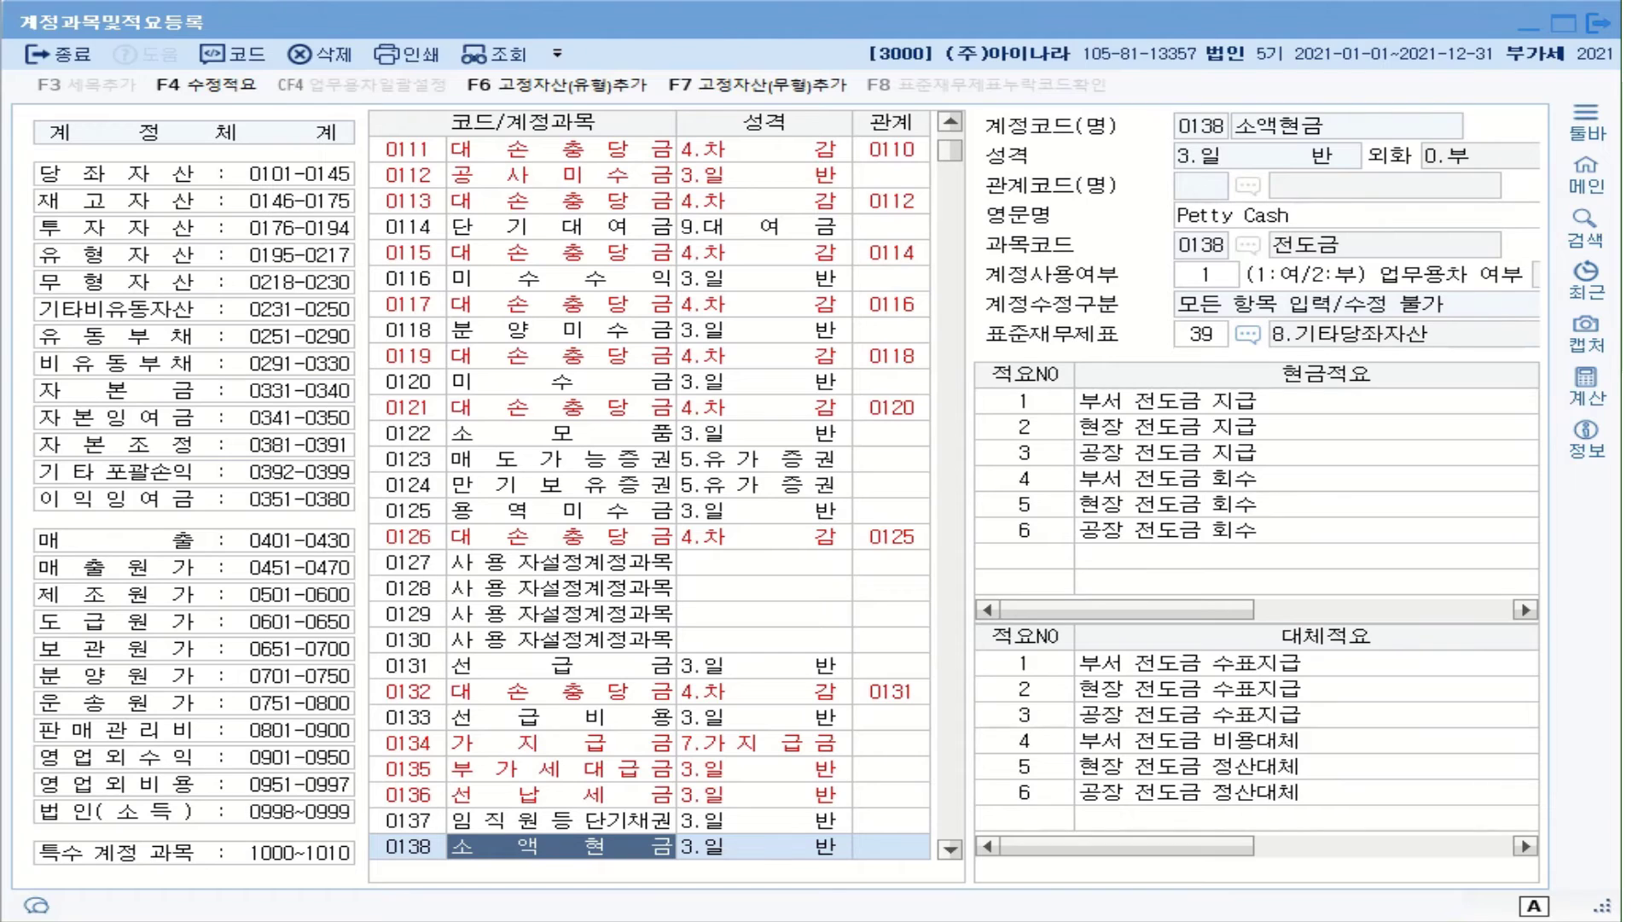
# Step: Find the manufacturing-expense account 0536 잡비 with a text search for "잡비" starting from account 0111
pyautogui.click(415, 156)
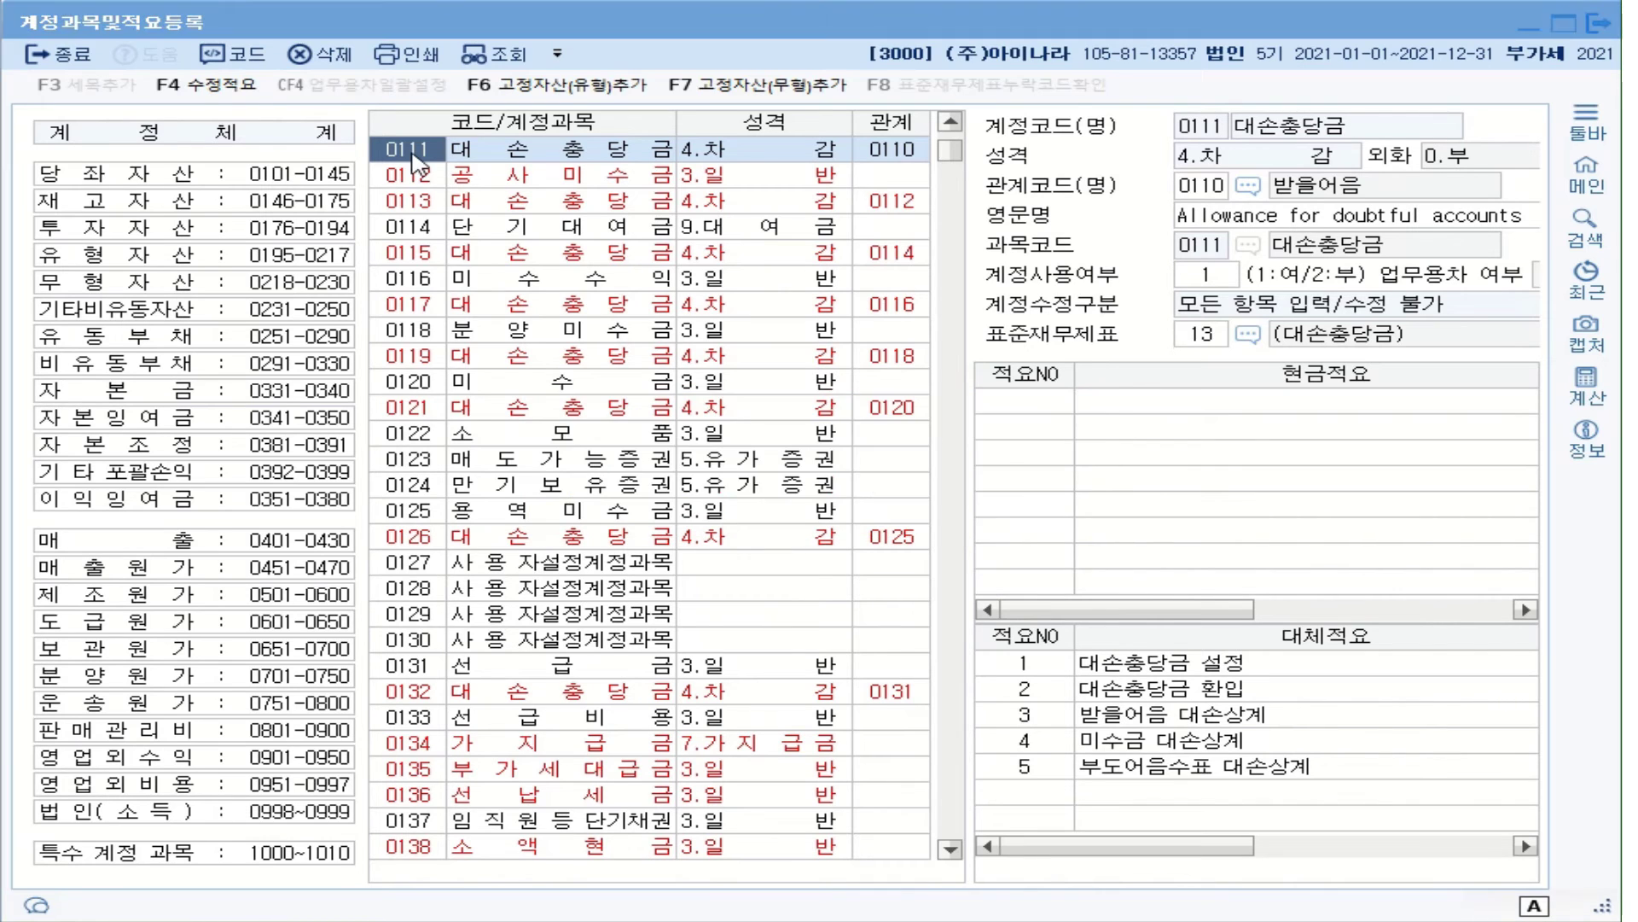
pyautogui.hotkey('ctrl', 'f')
pyautogui.write('wkqql')
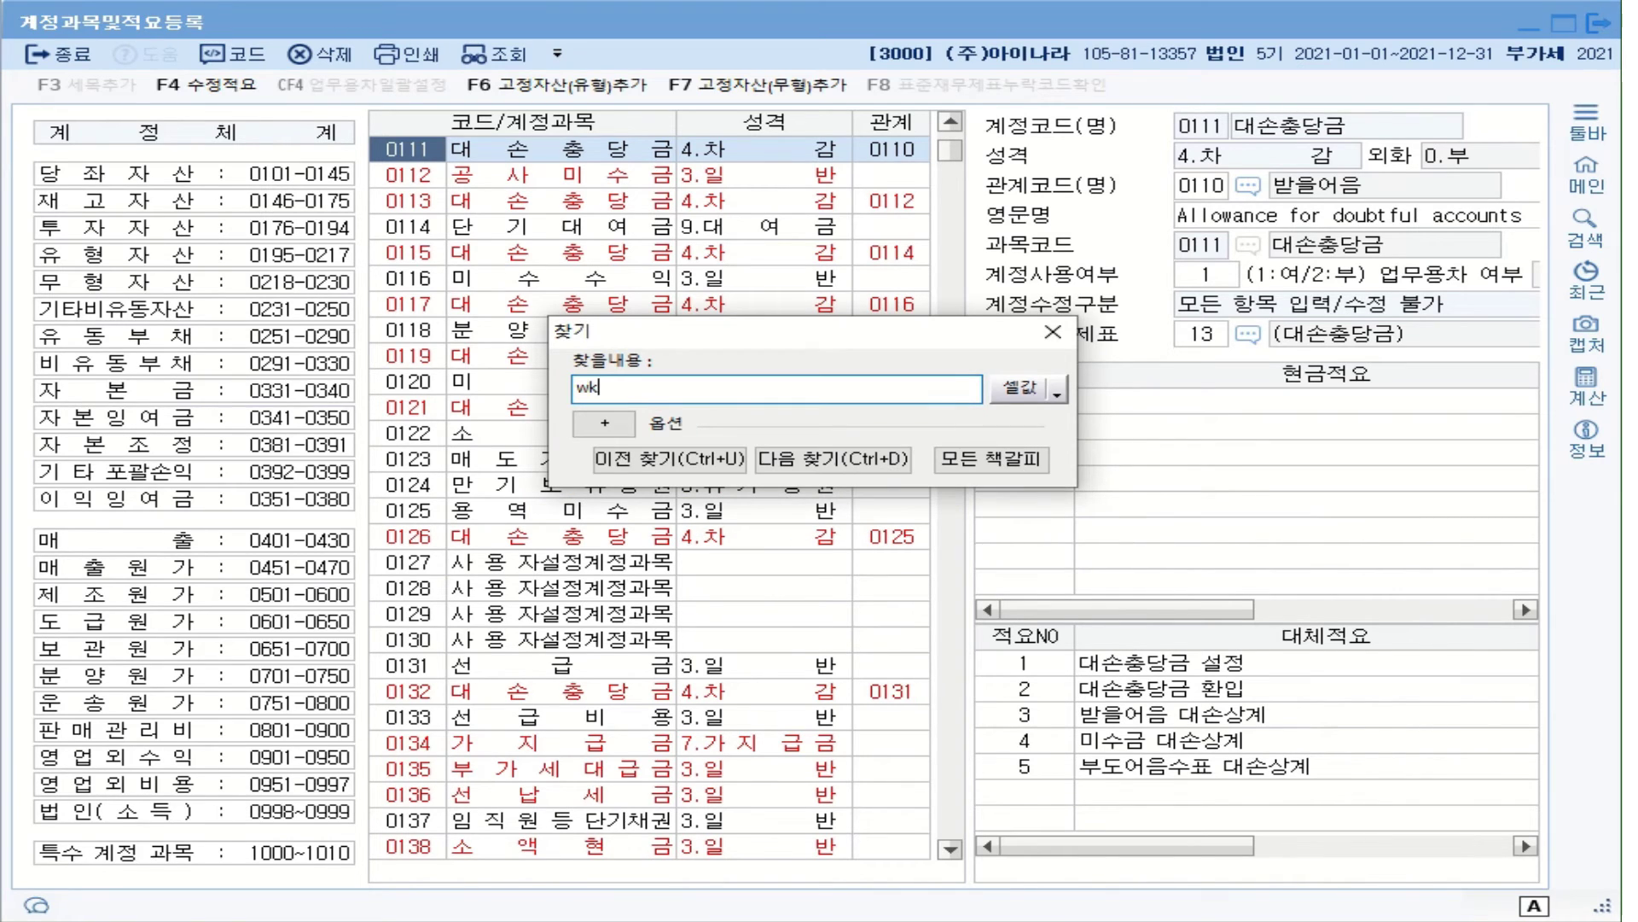
pyautogui.press('BackSpace')
pyautogui.press('BackSpace')
pyautogui.press('BackSpace')
pyautogui.press('BackSpace')
pyautogui.press('BackSpace')
pyautogui.write('wkqql')
pyautogui.press('Return')
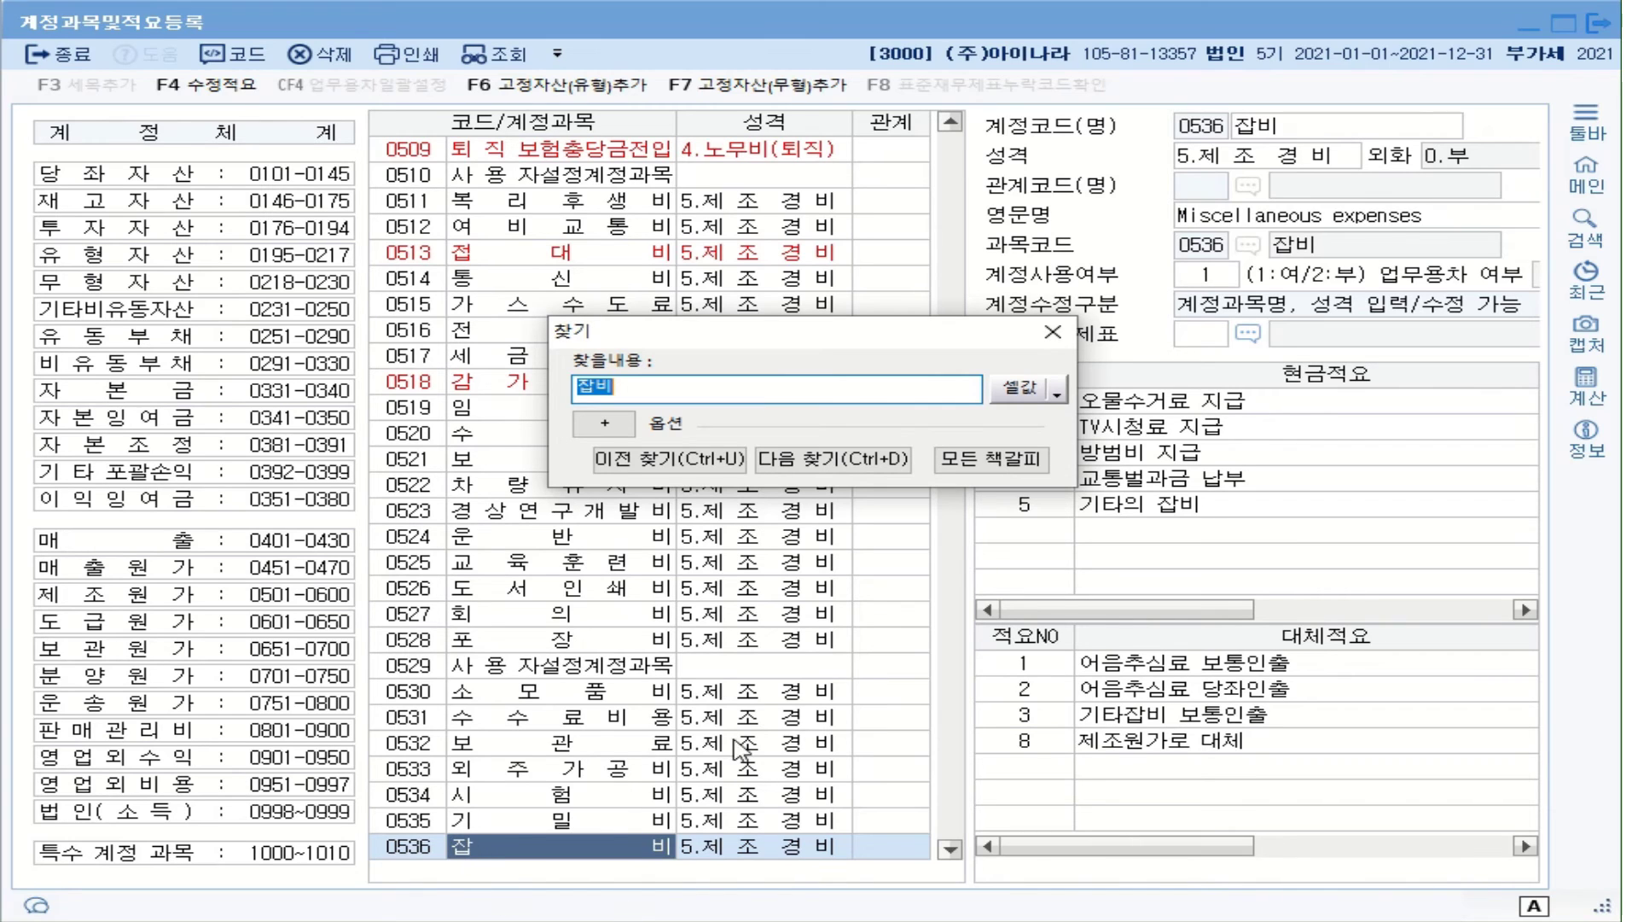
pyautogui.click(1051, 334)
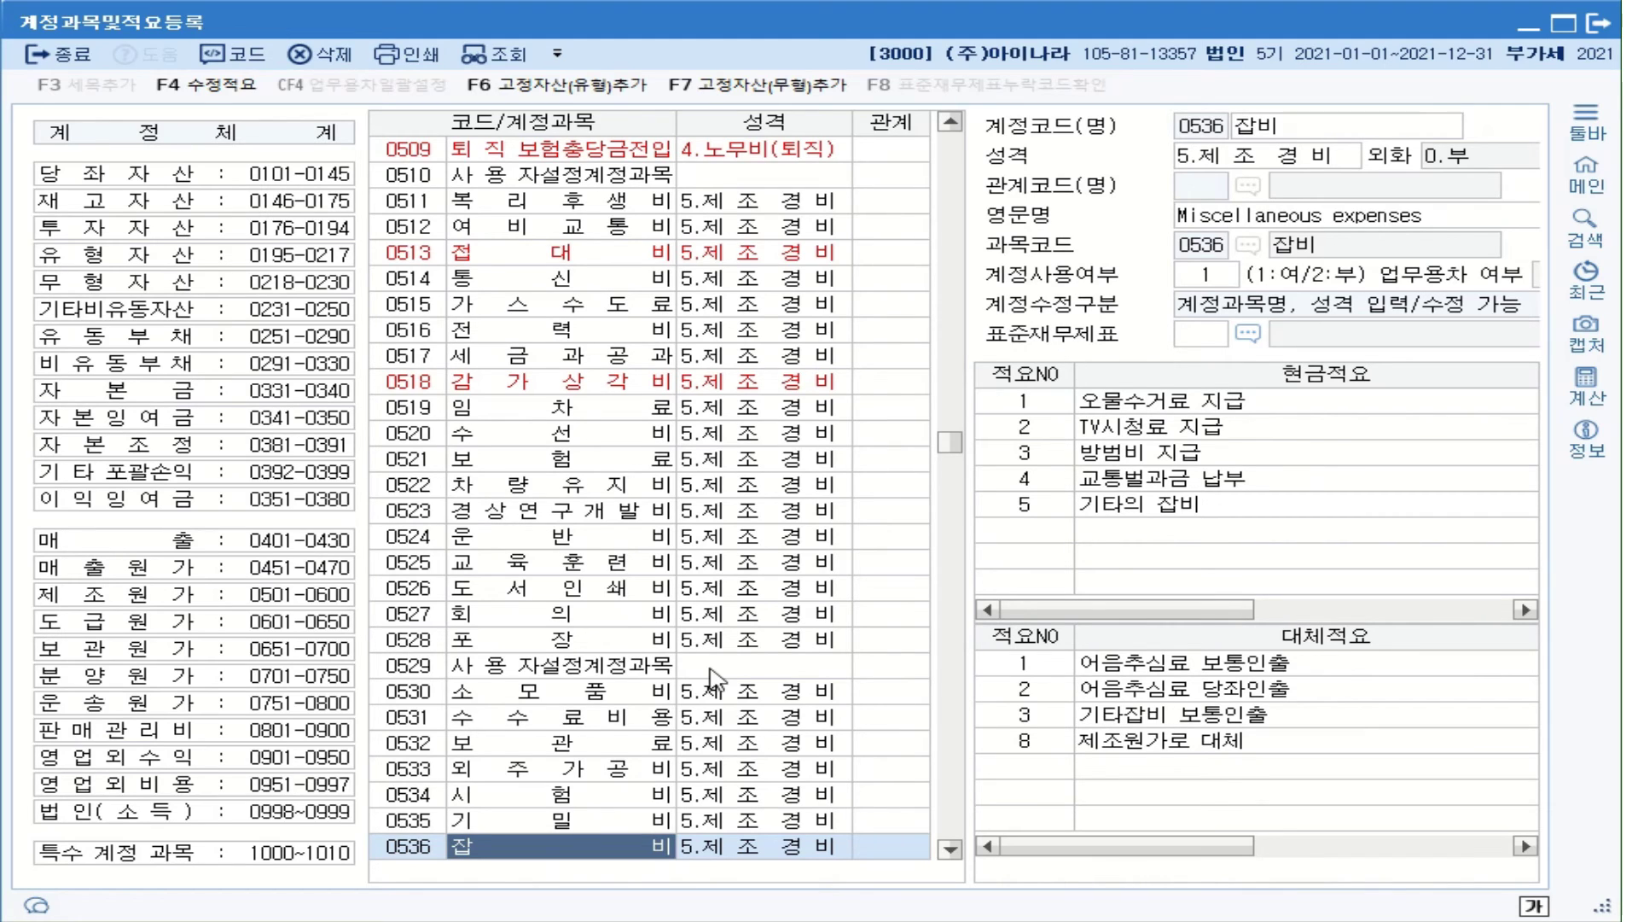
# Step: Add cash memo (현금적요) number 6 "폐기물처리비 지급" to account 0536 잡비
pyautogui.click(1026, 532)
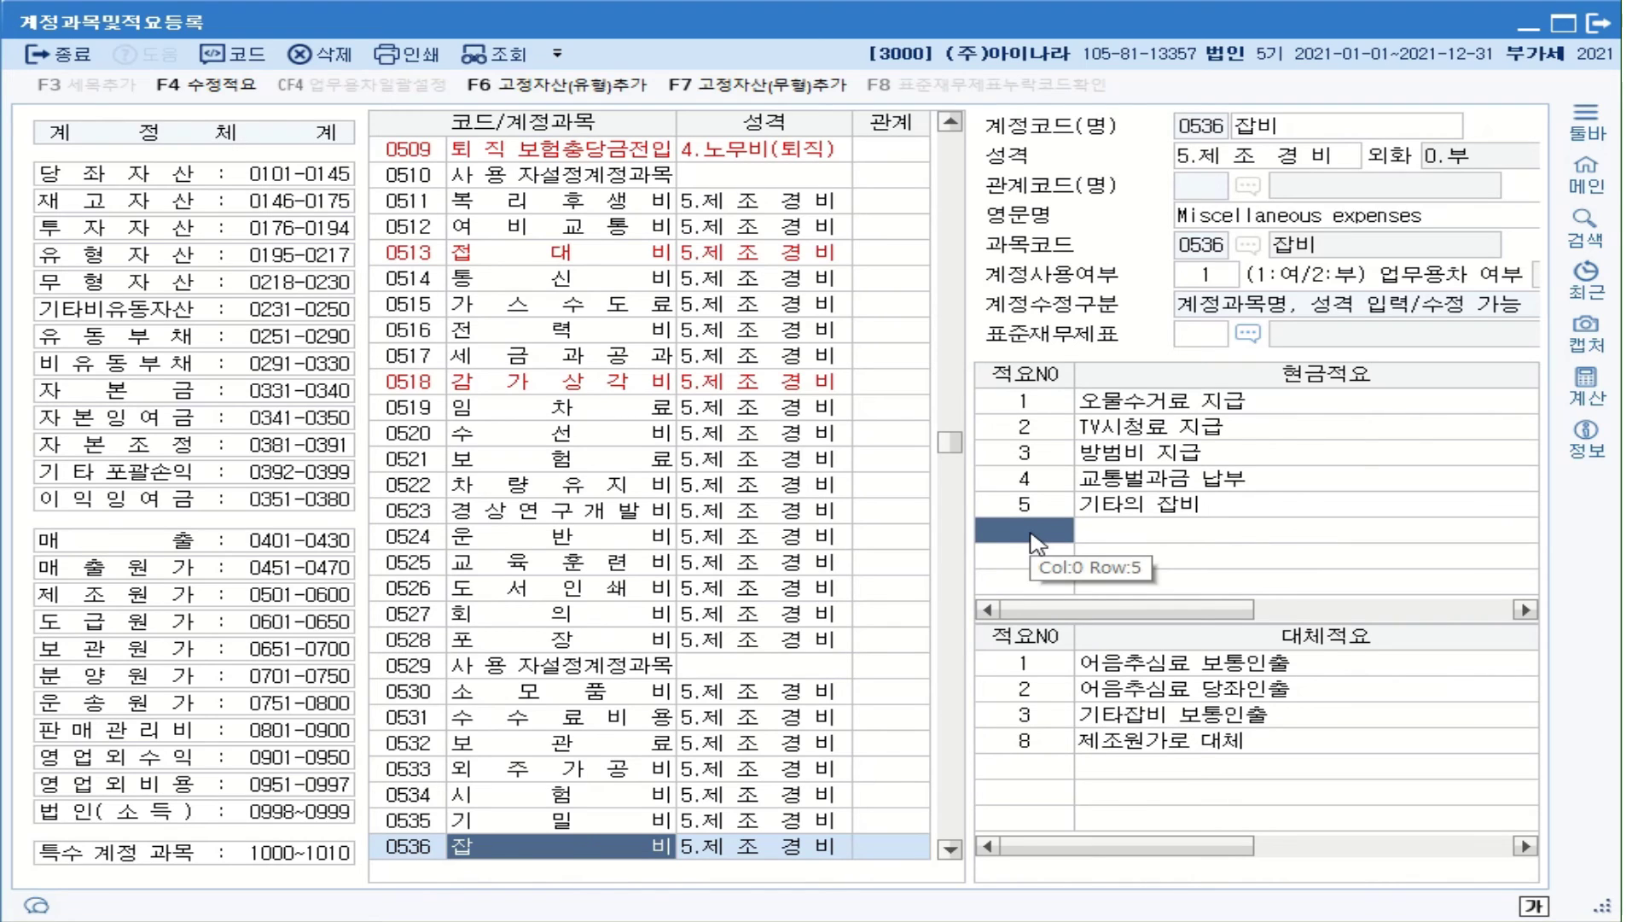
pyautogui.write('6')
pyautogui.press('Return')
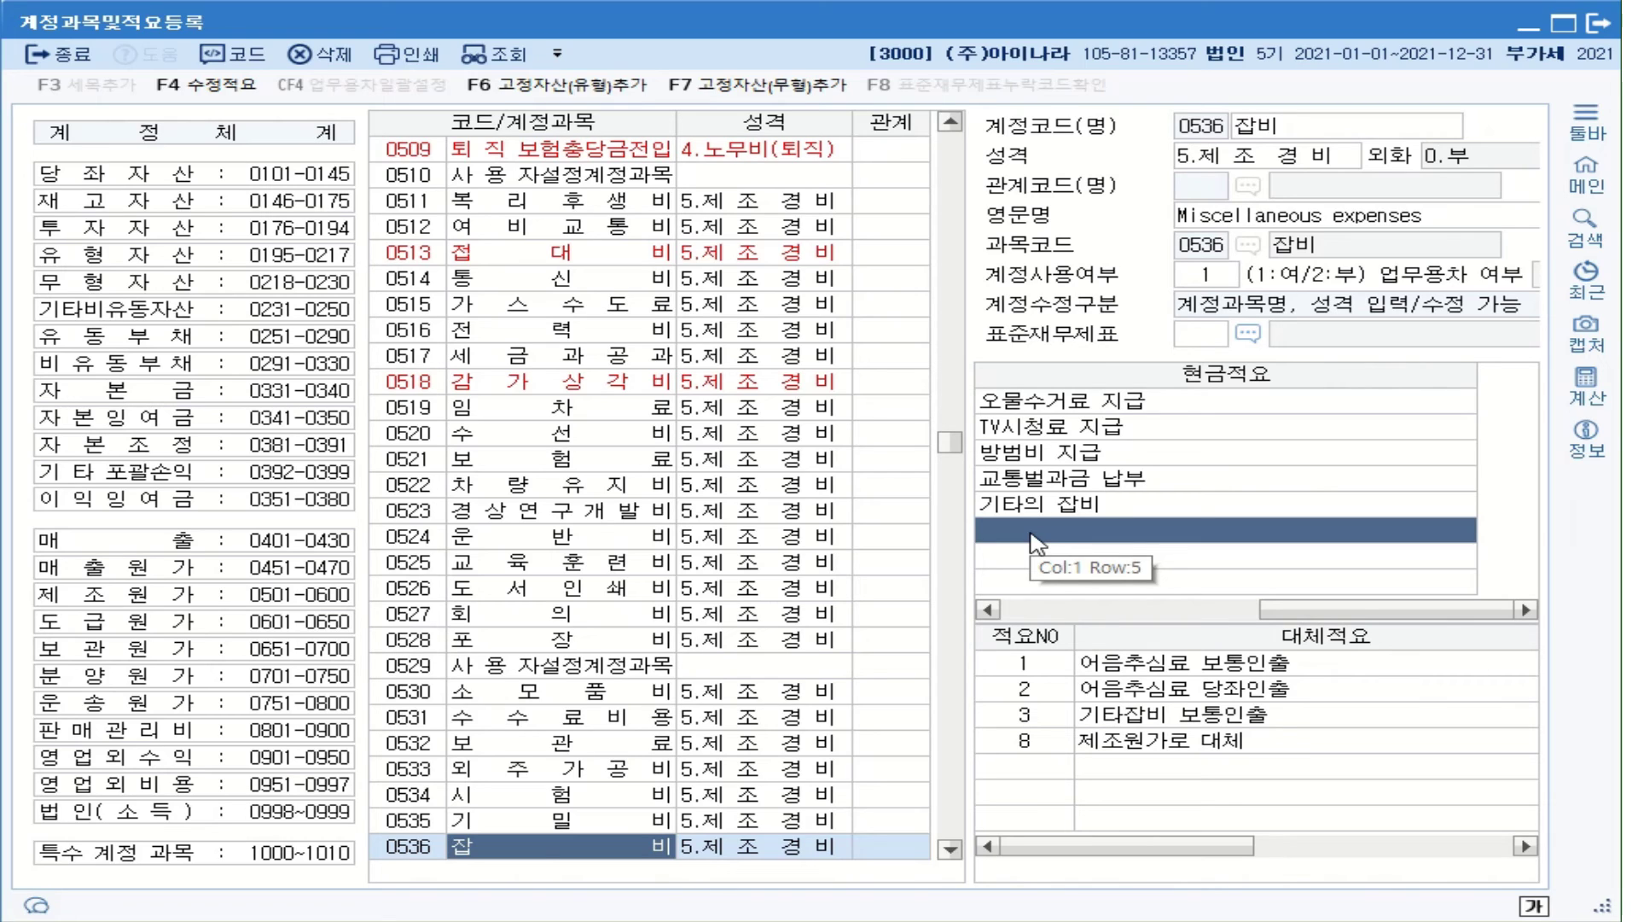
pyautogui.write('ㅍ')
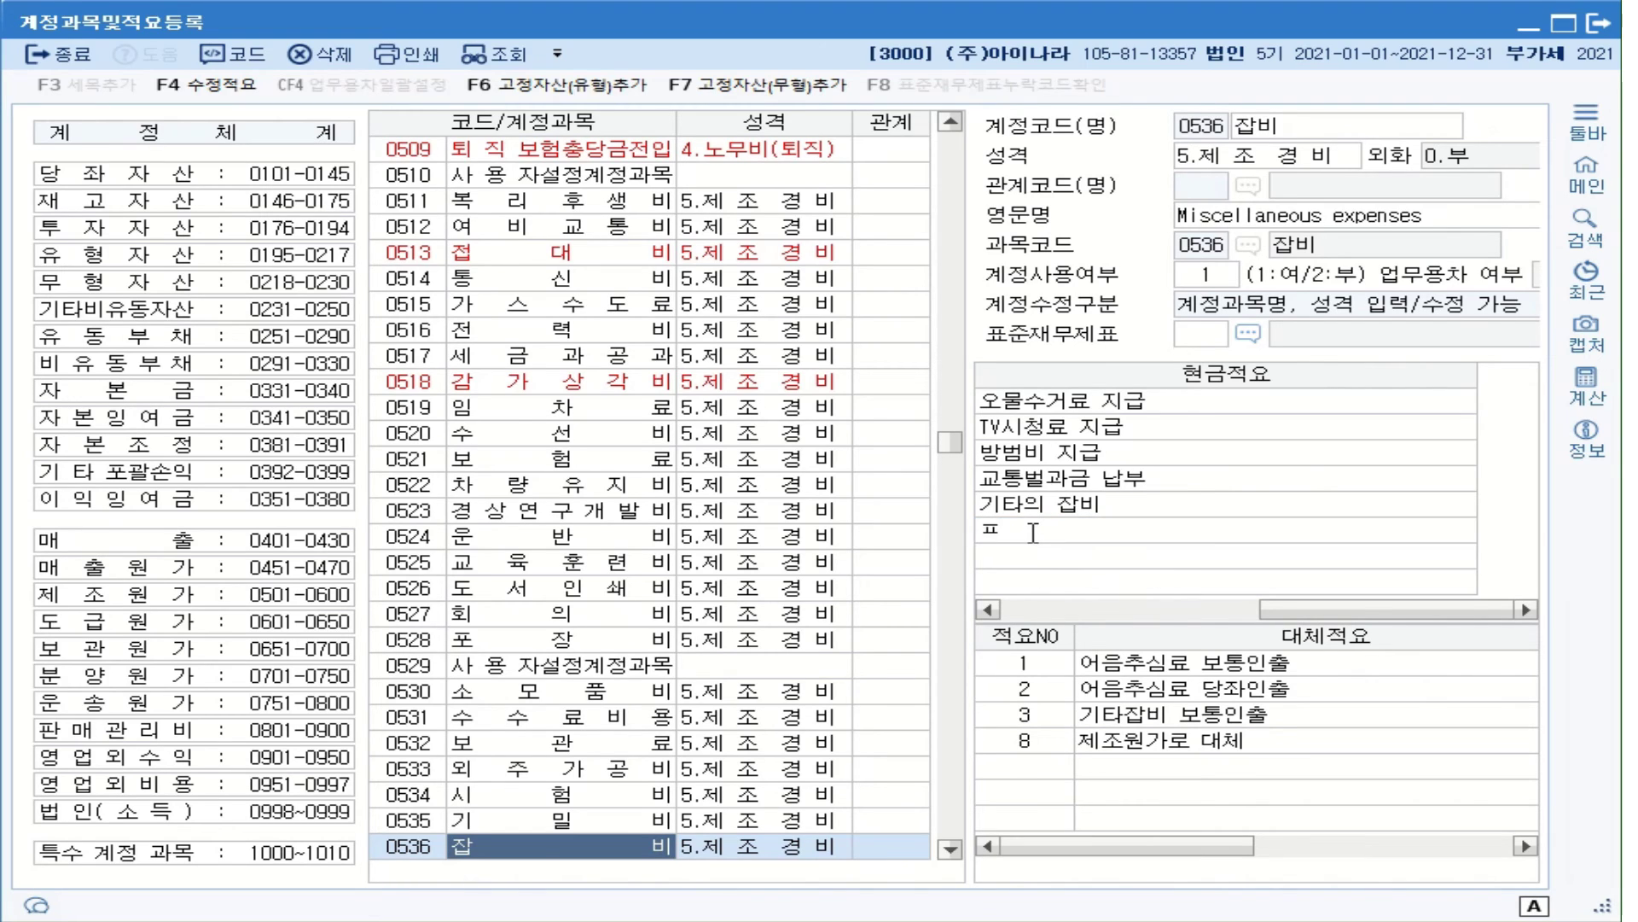
pyautogui.write('ㅔ')
pyautogui.write('기물')
pyautogui.write('처리')
pyautogui.write('비')
pyautogui.write(' 지')
pyautogui.write('급')
pyautogui.press('Return')
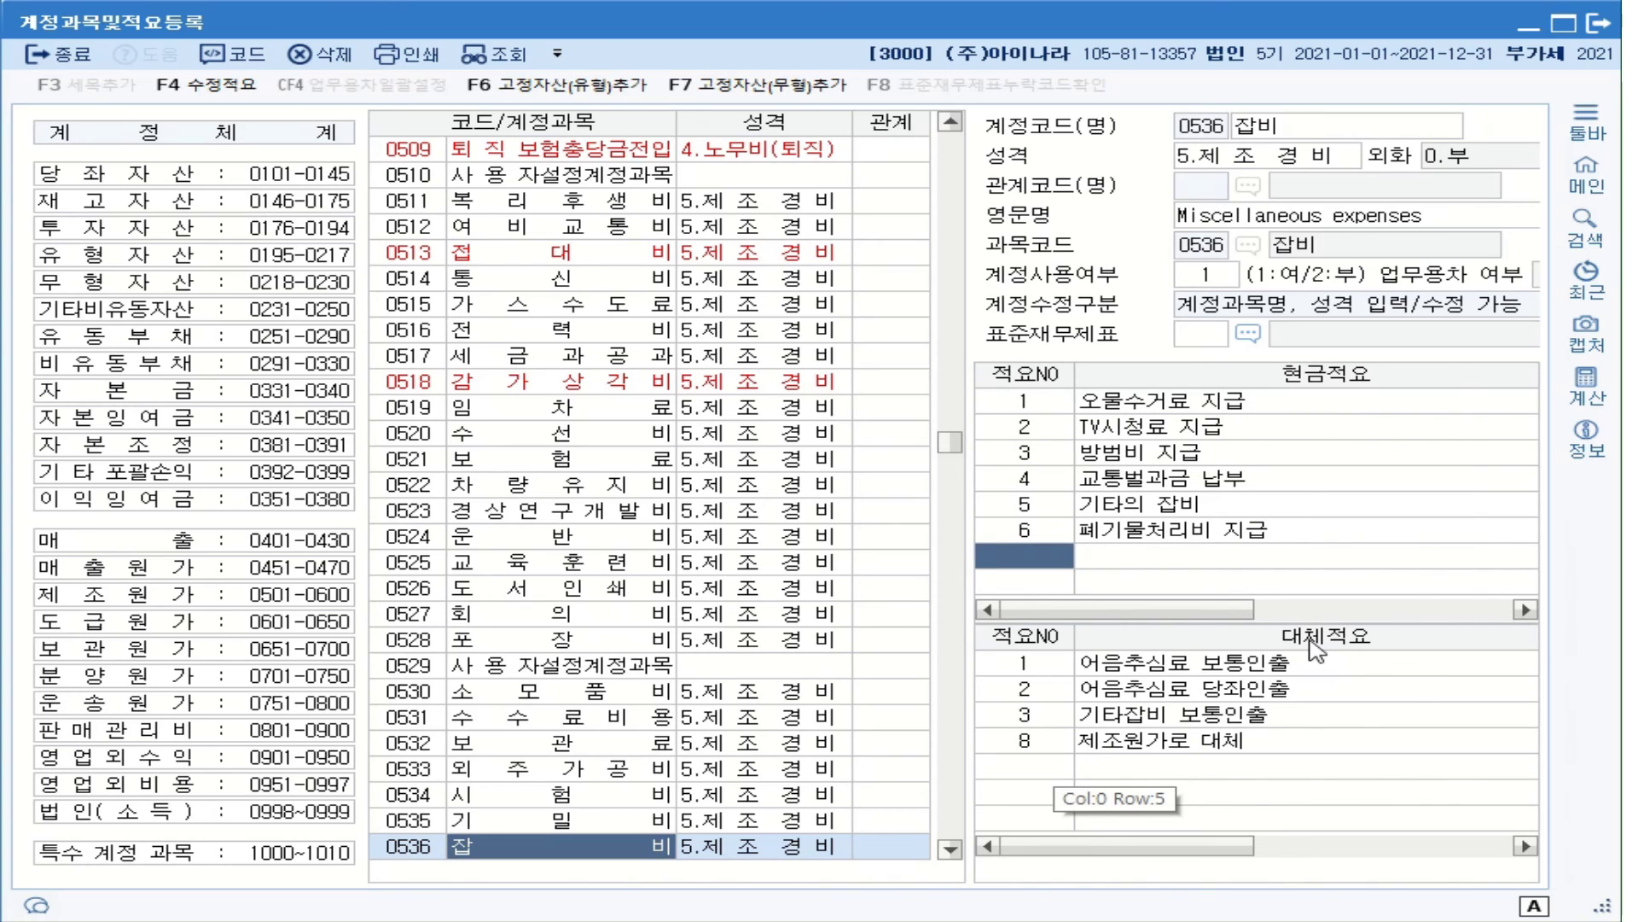
# Step: Add transfer memo (대체적요) number 9 to account 0536 잡비, copying the text "폐기물처리비 지급" from cash memo 6
pyautogui.click(1048, 769)
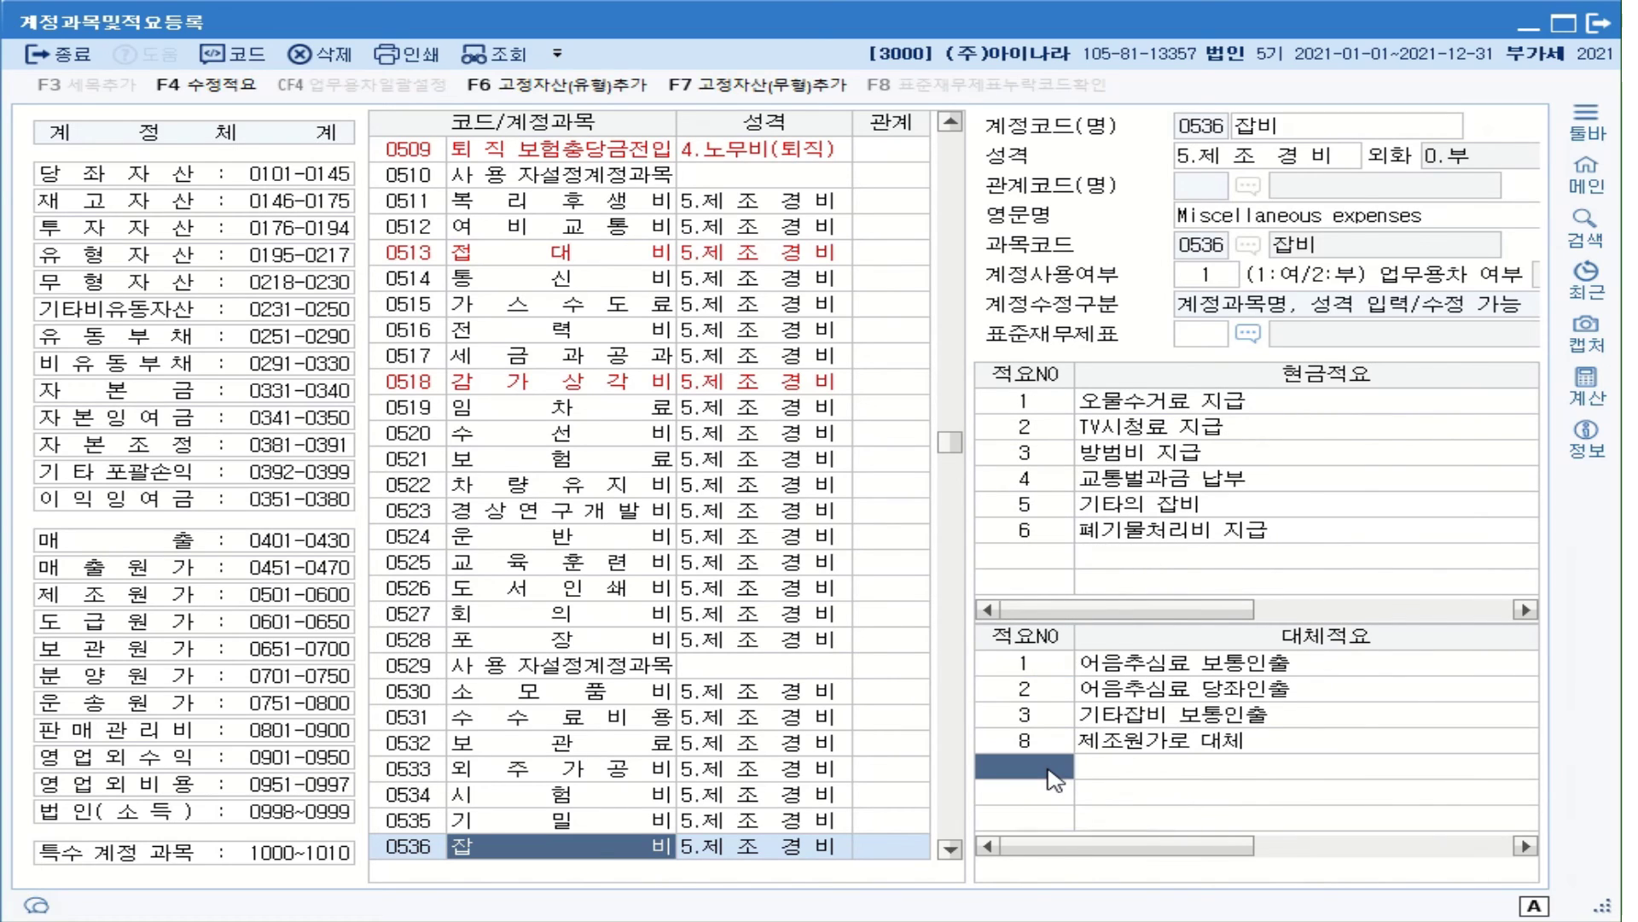
pyautogui.write('9')
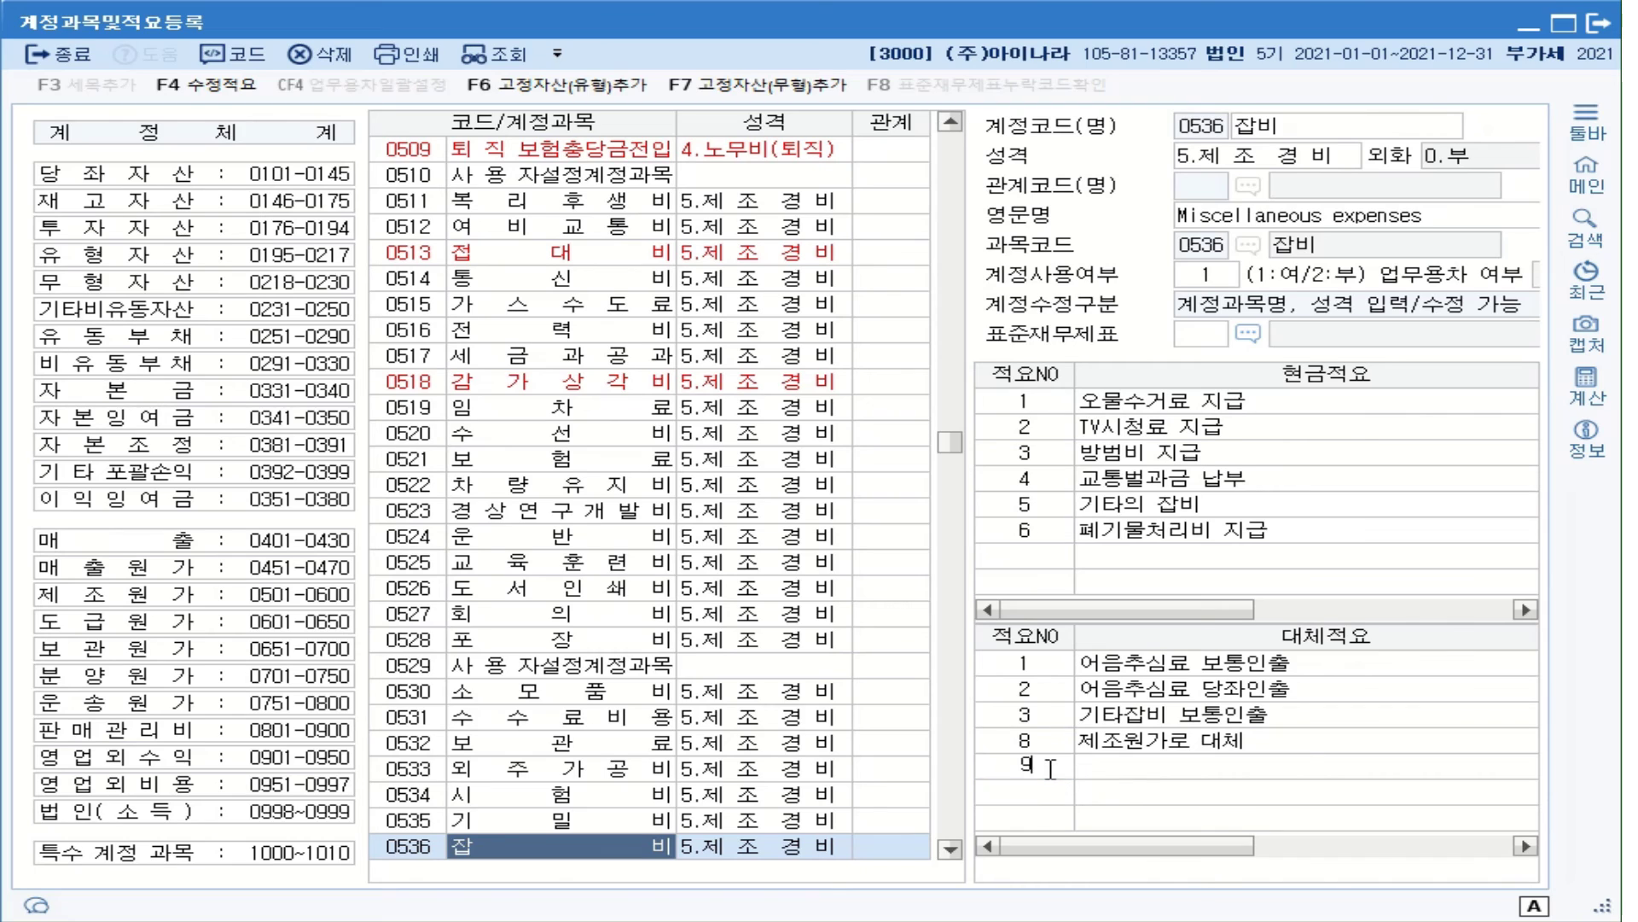
pyautogui.press('Return')
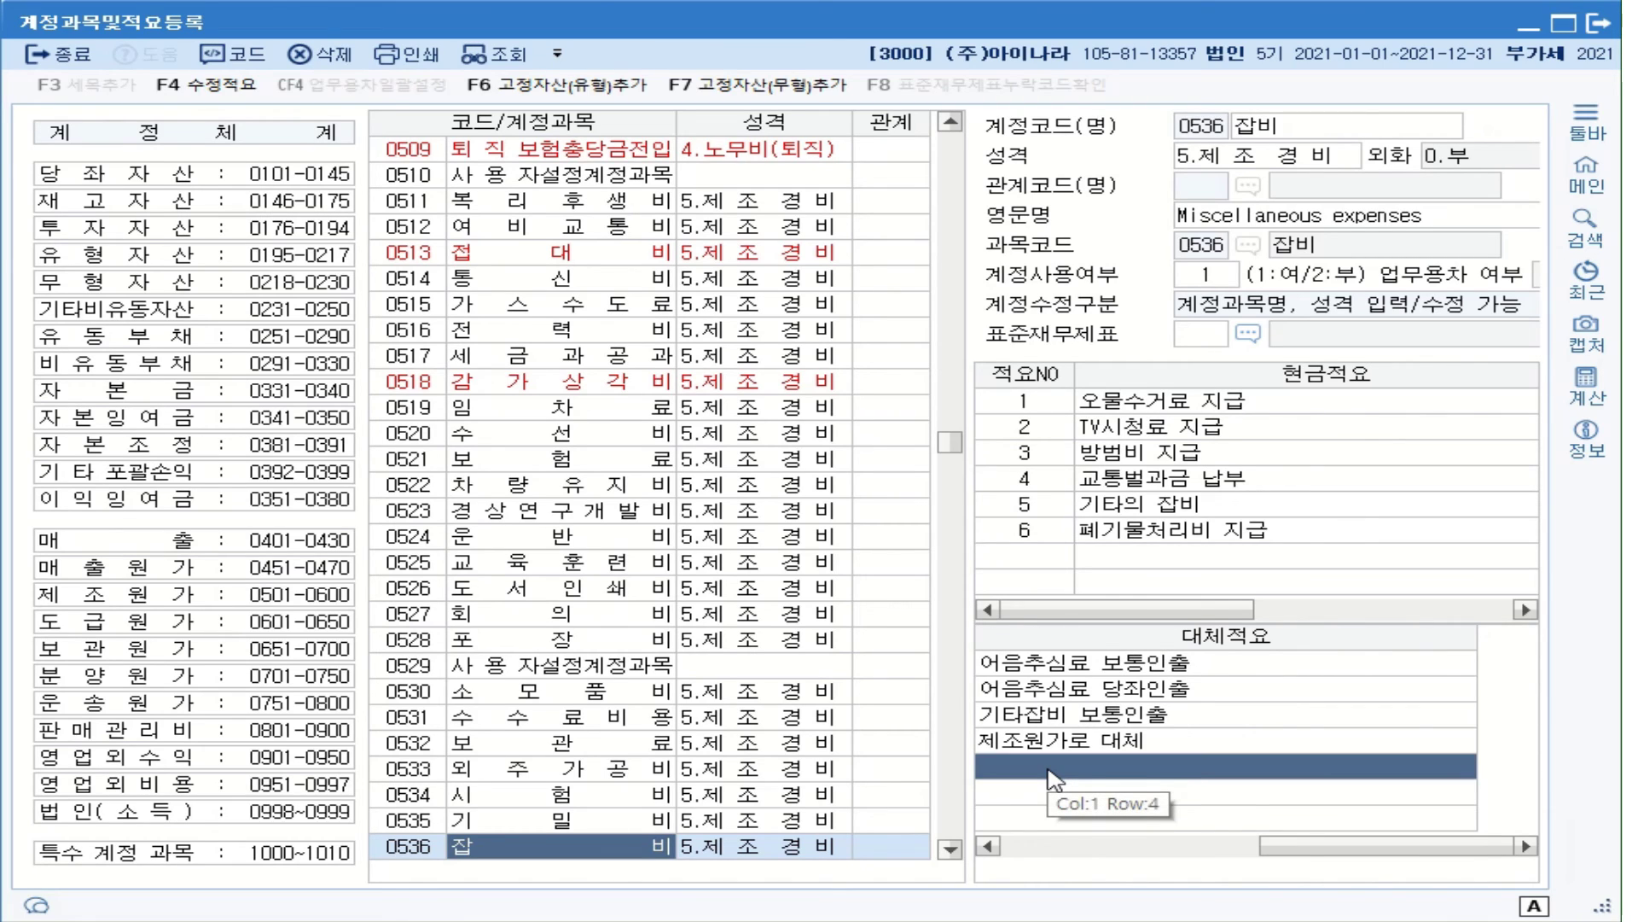
pyautogui.click(1233, 535)
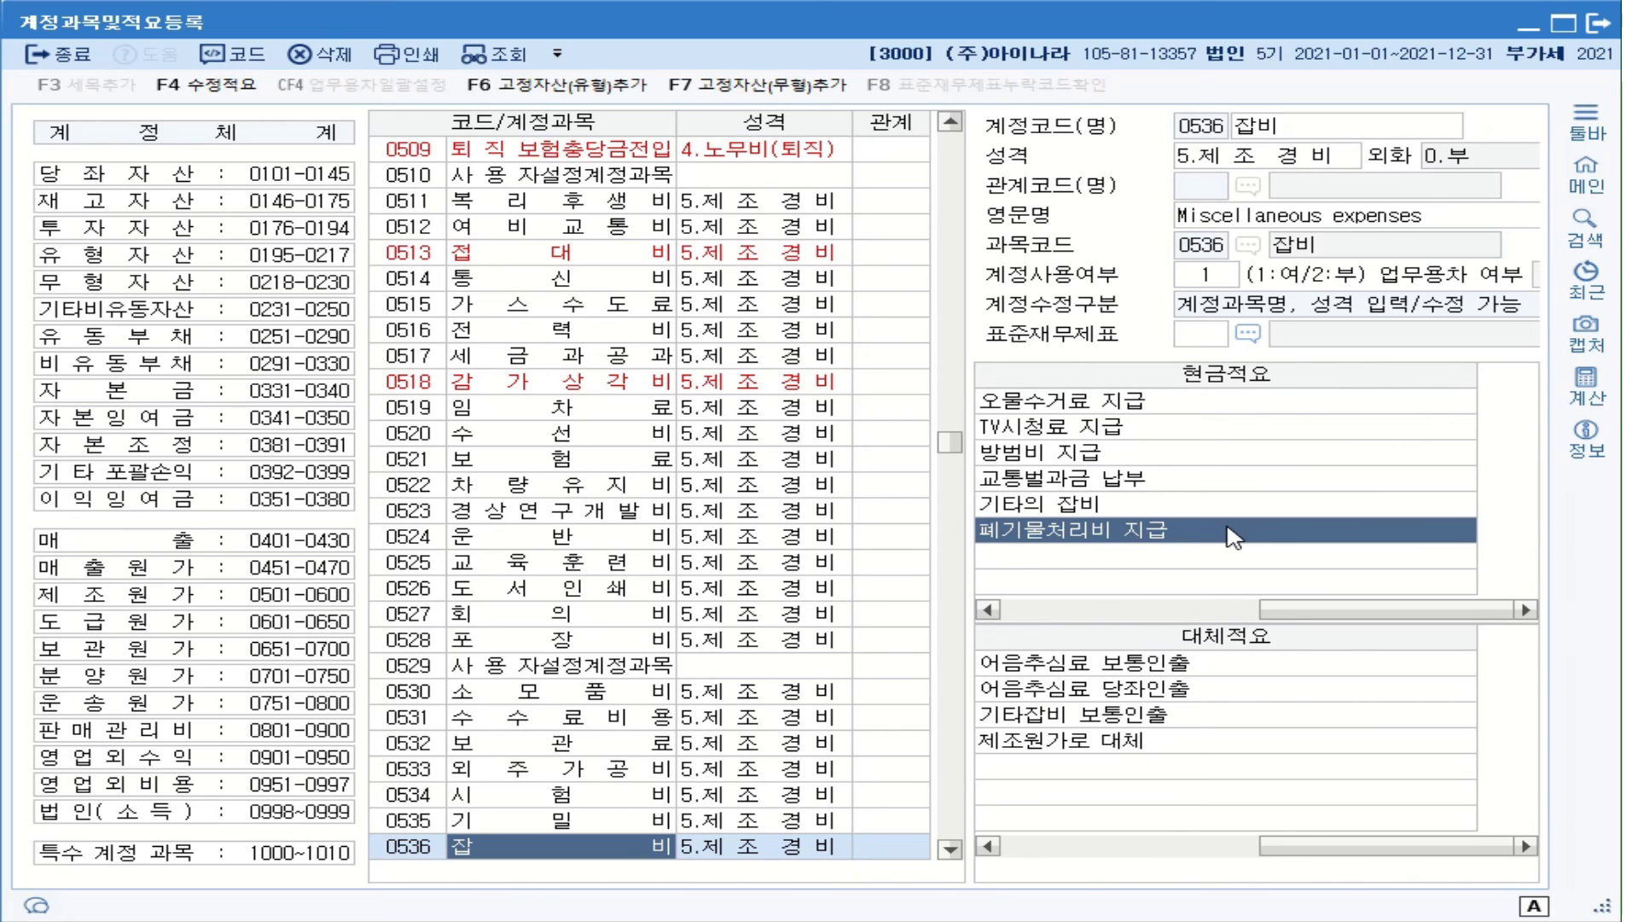
pyautogui.click(1116, 773)
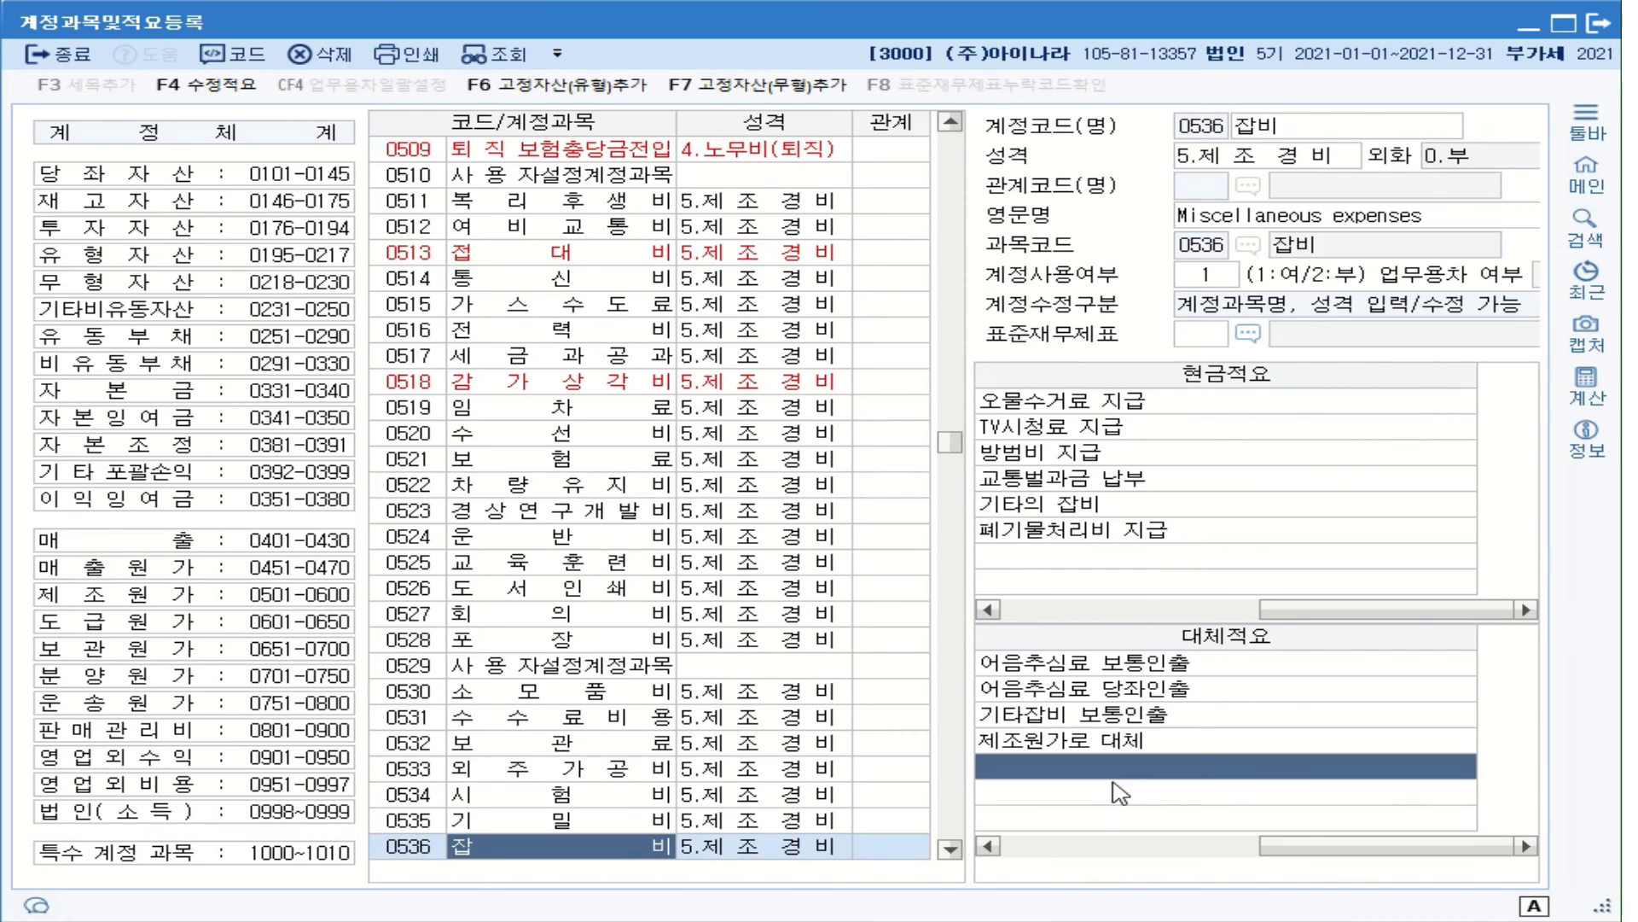
pyautogui.write('폐기물처리비 지급')
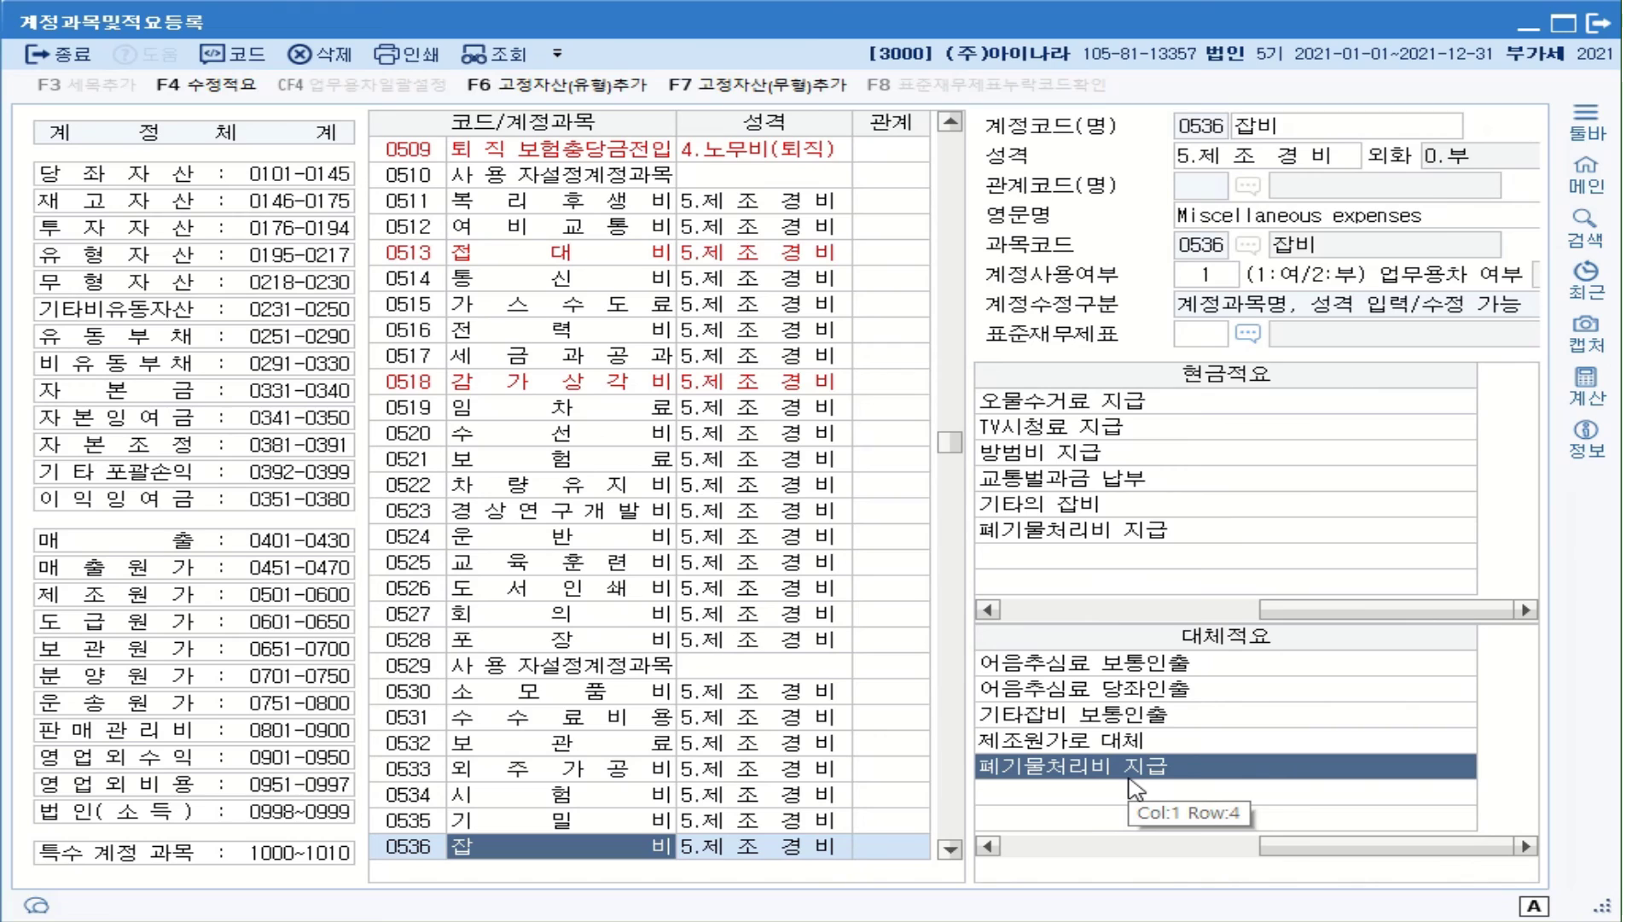
# Step: Replace "지급" with "보통인출" in transfer memo 9 so it reads "폐기물처리비 보통인출"
pyautogui.click(1132, 772)
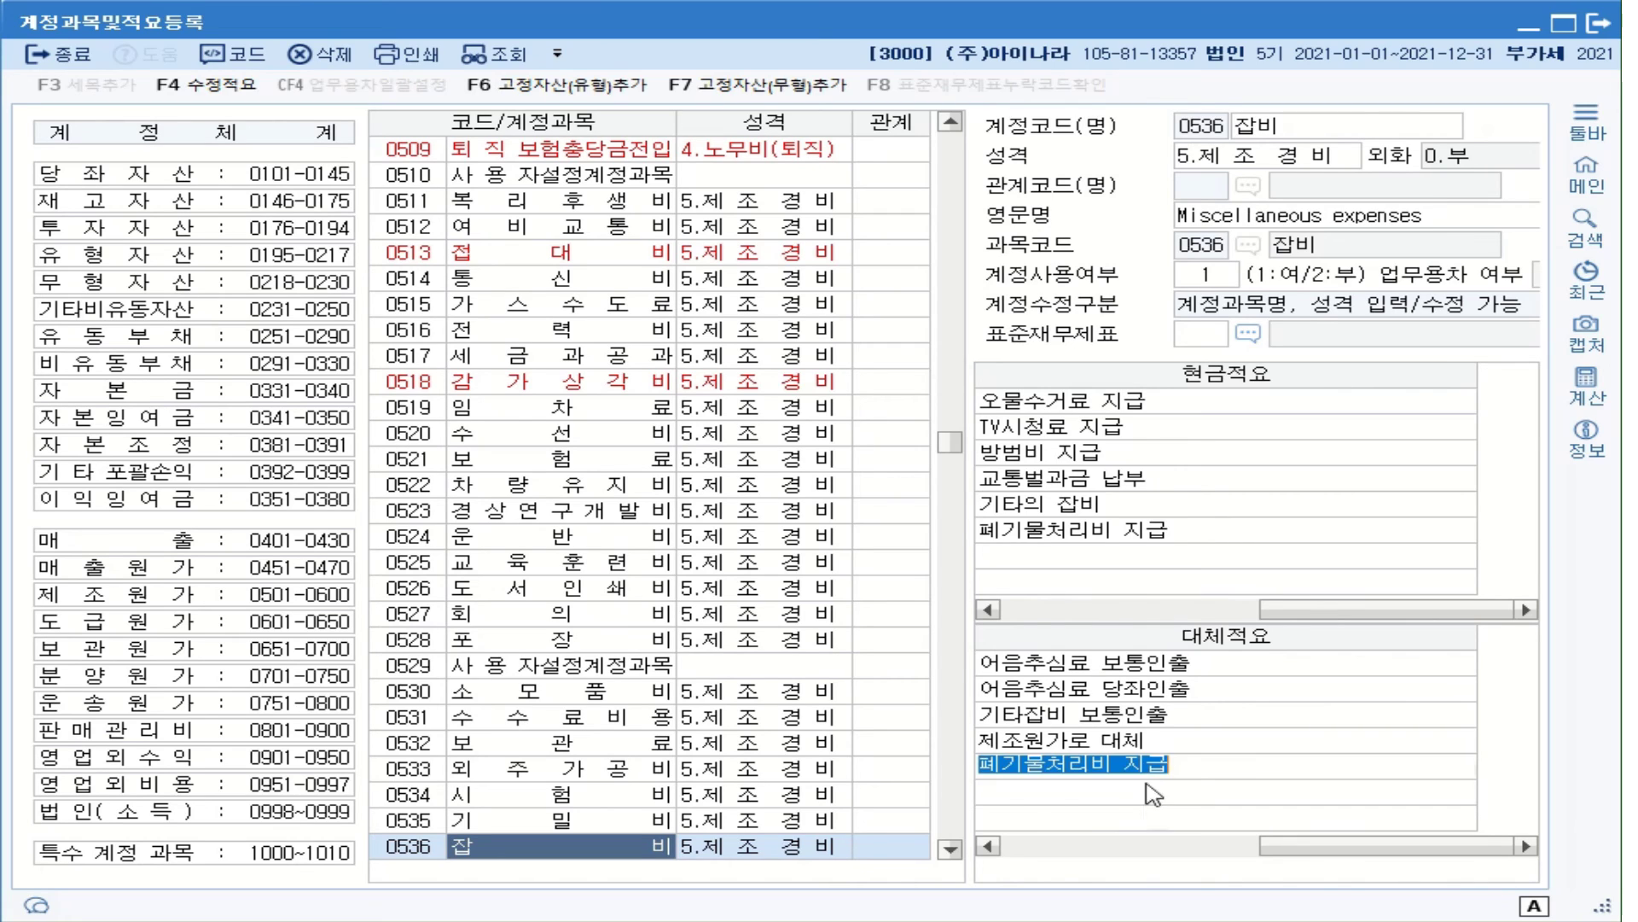
pyautogui.click(1132, 764)
pyautogui.moveTo(1123, 764); pyautogui.dragTo(1171, 762)
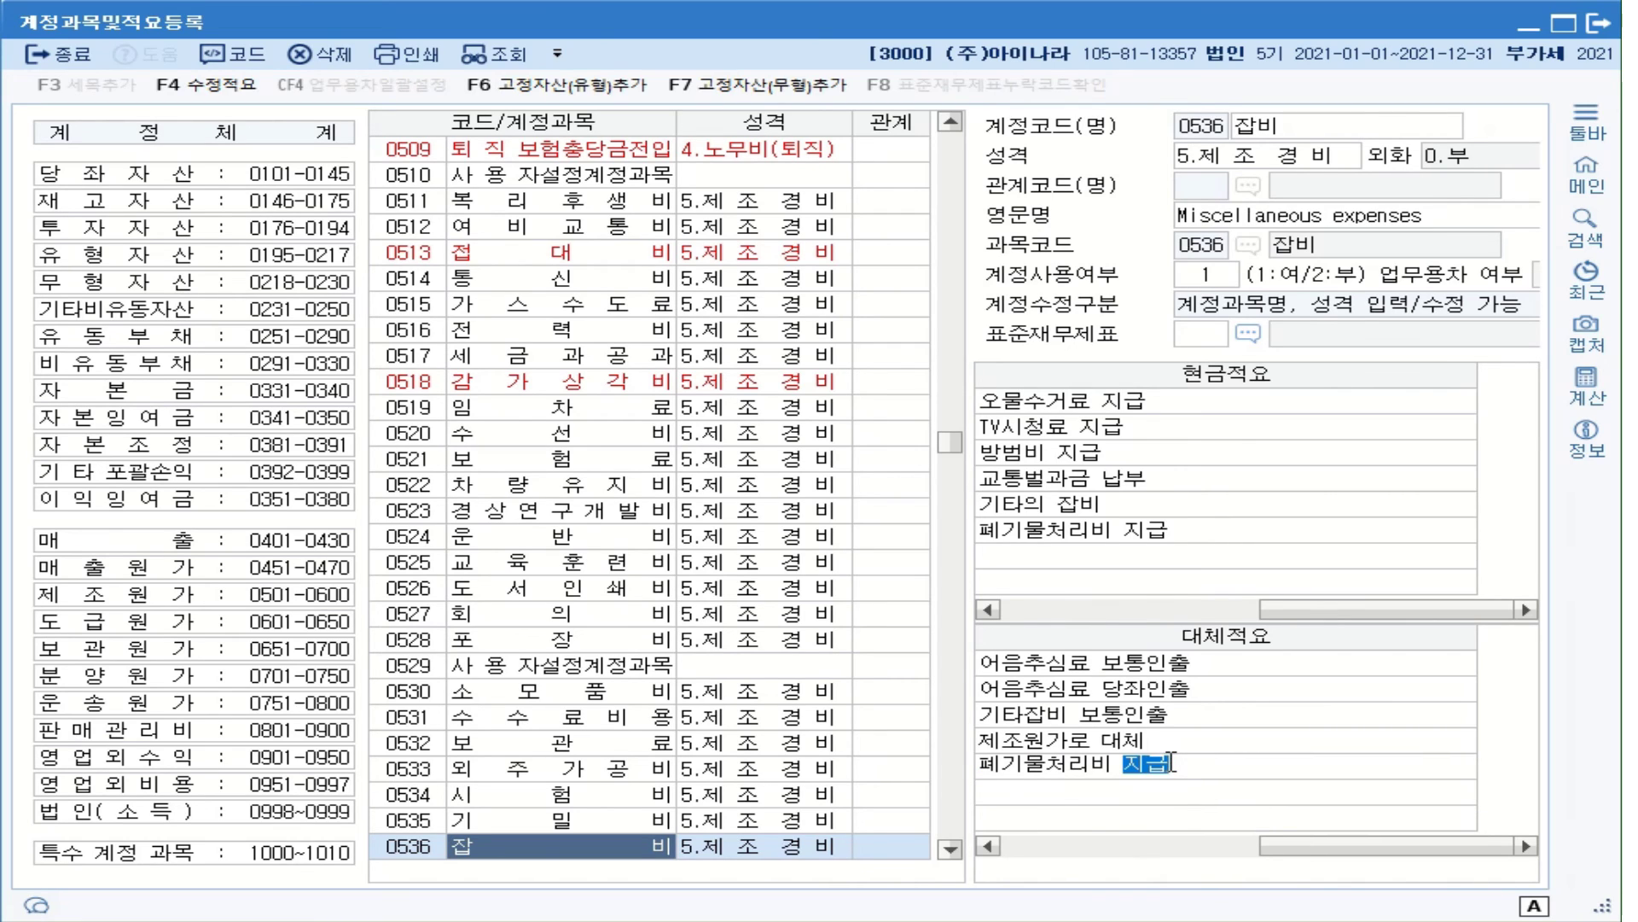
pyautogui.write('볼ㅎㅇ인')
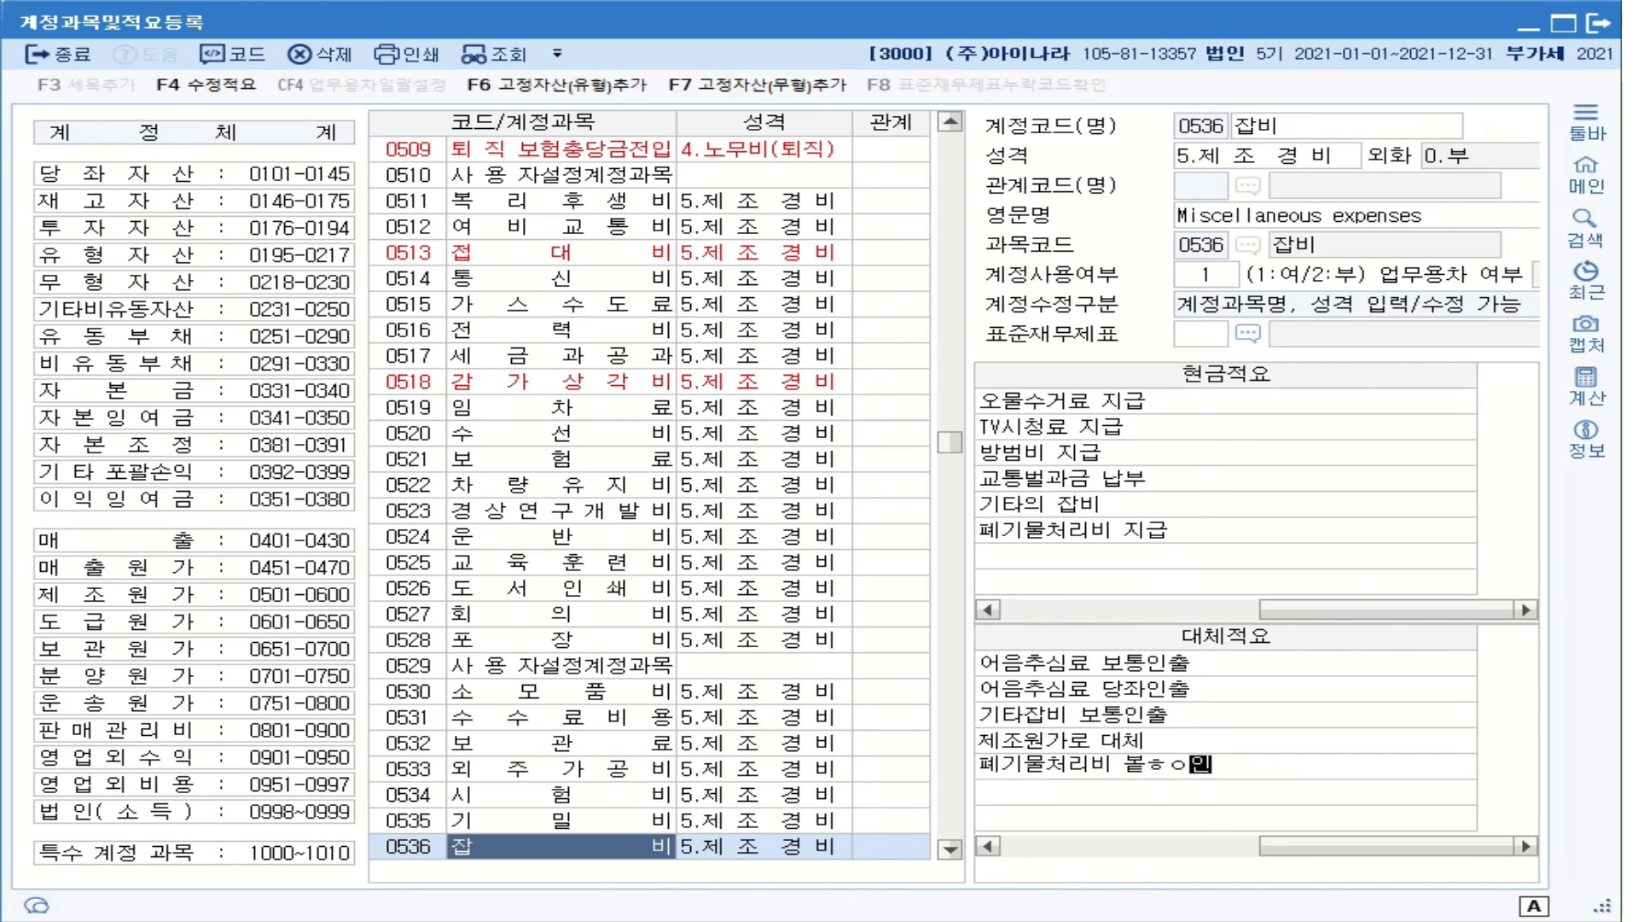
pyautogui.write('출')
pyautogui.press('BackSpace')
pyautogui.press('BackSpace')
pyautogui.press('BackSpace')
pyautogui.press('BackSpace')
pyautogui.press('BackSpace')
pyautogui.press('BackSpace')
pyautogui.press('BackSpace')
pyautogui.write('볼')
pyautogui.write('ㅇㅣㄴㅊ')
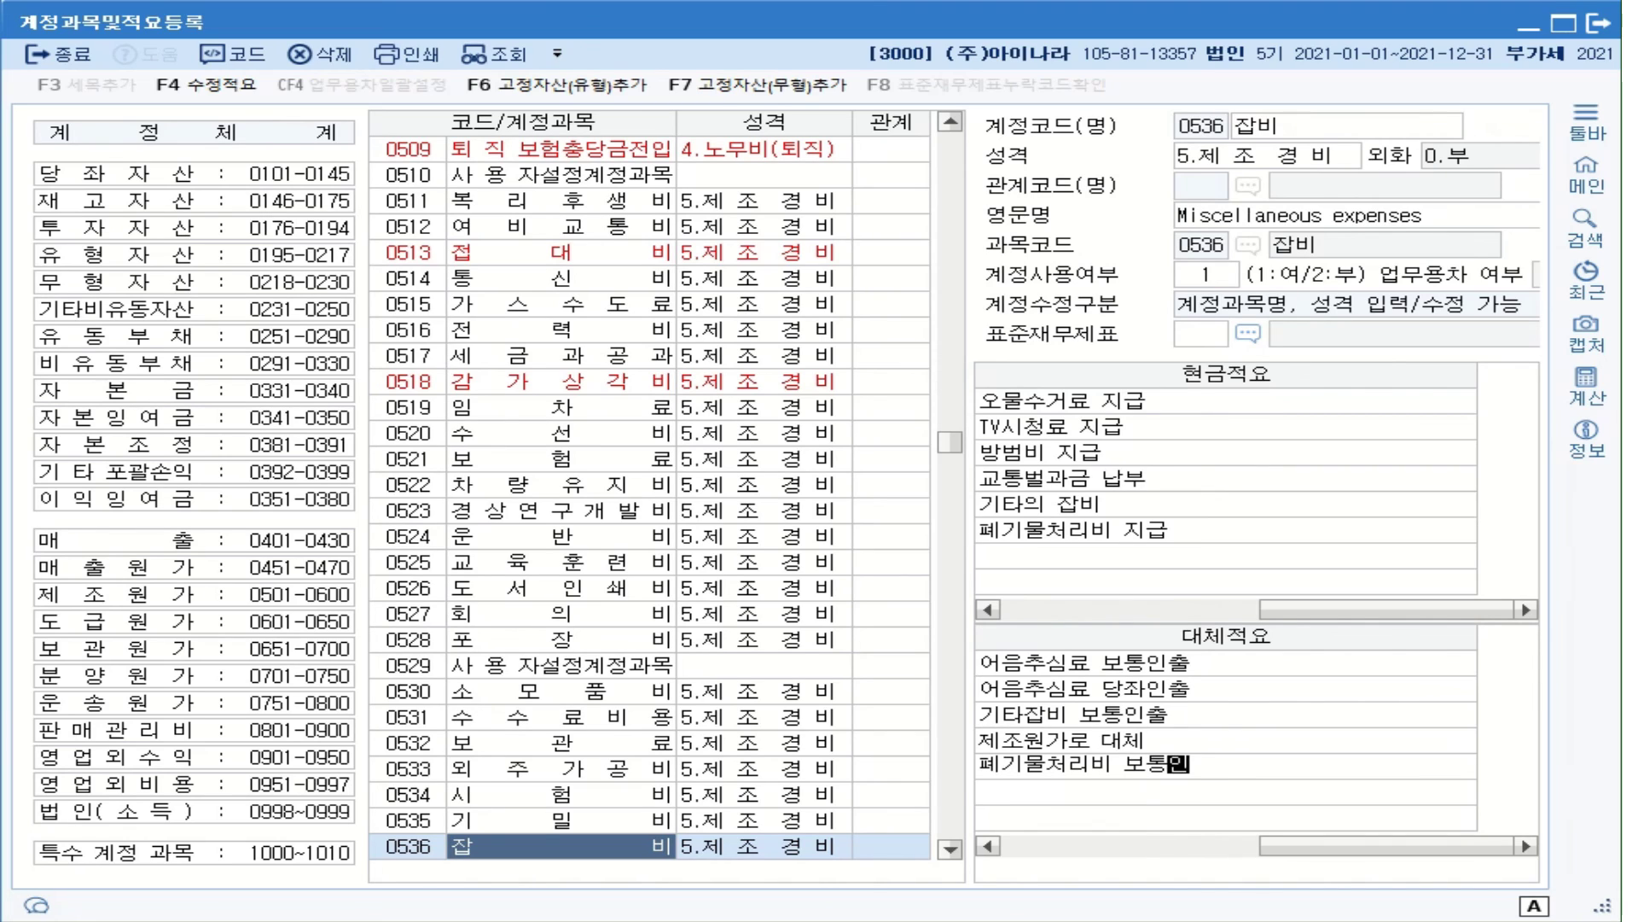
pyautogui.write('ㅜㄹ')
pyautogui.press('Return')
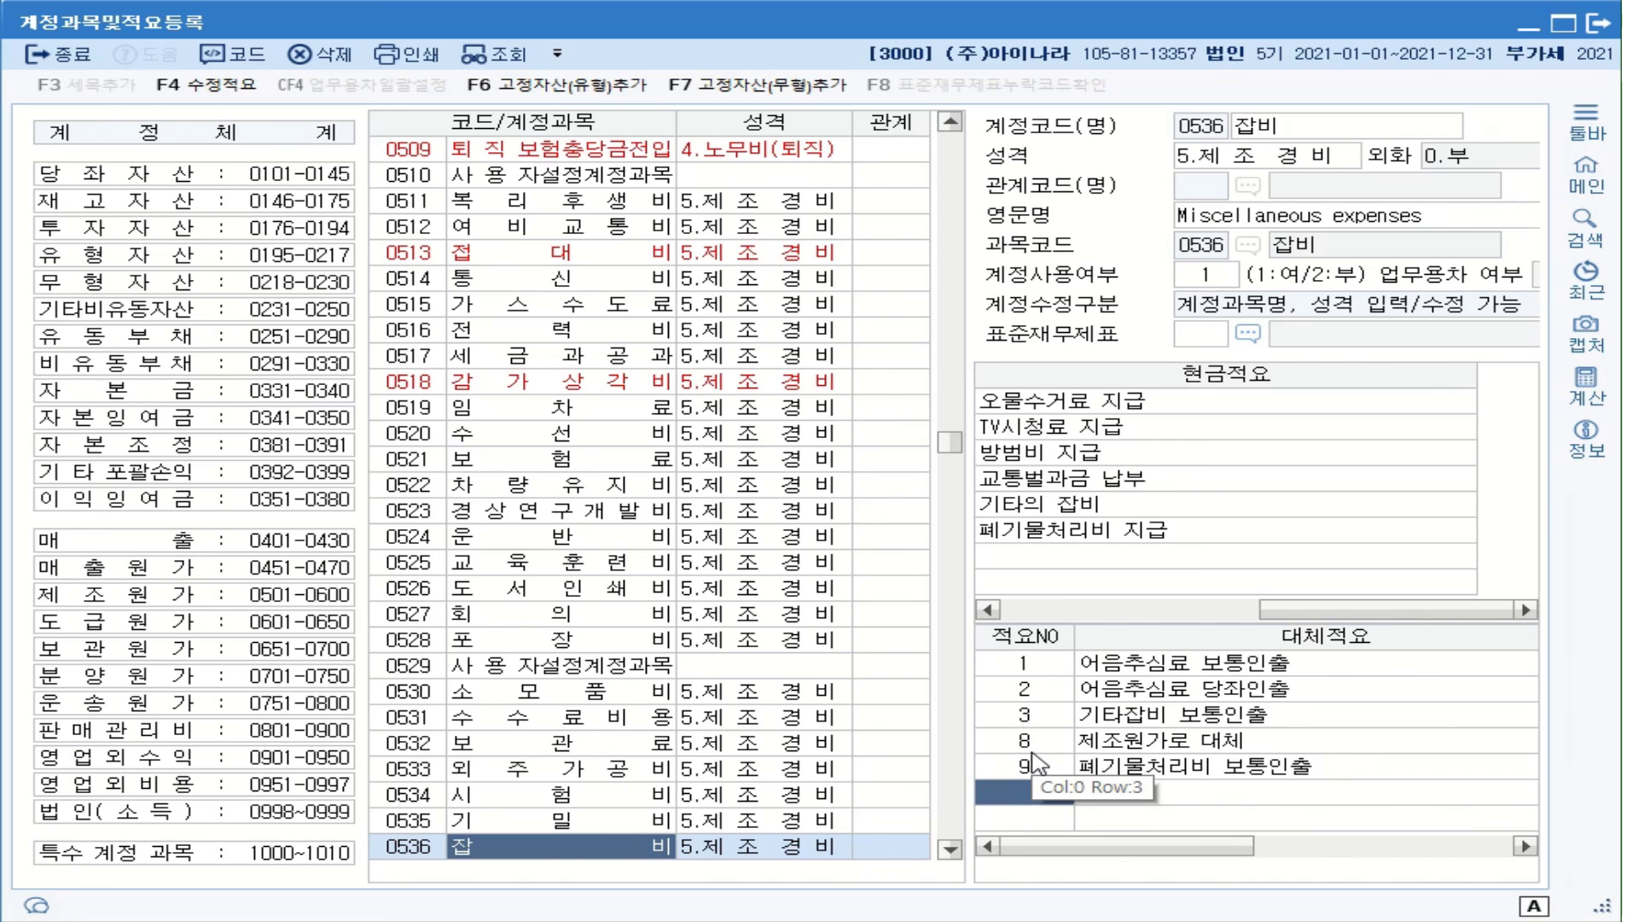
pyautogui.click(1037, 530)
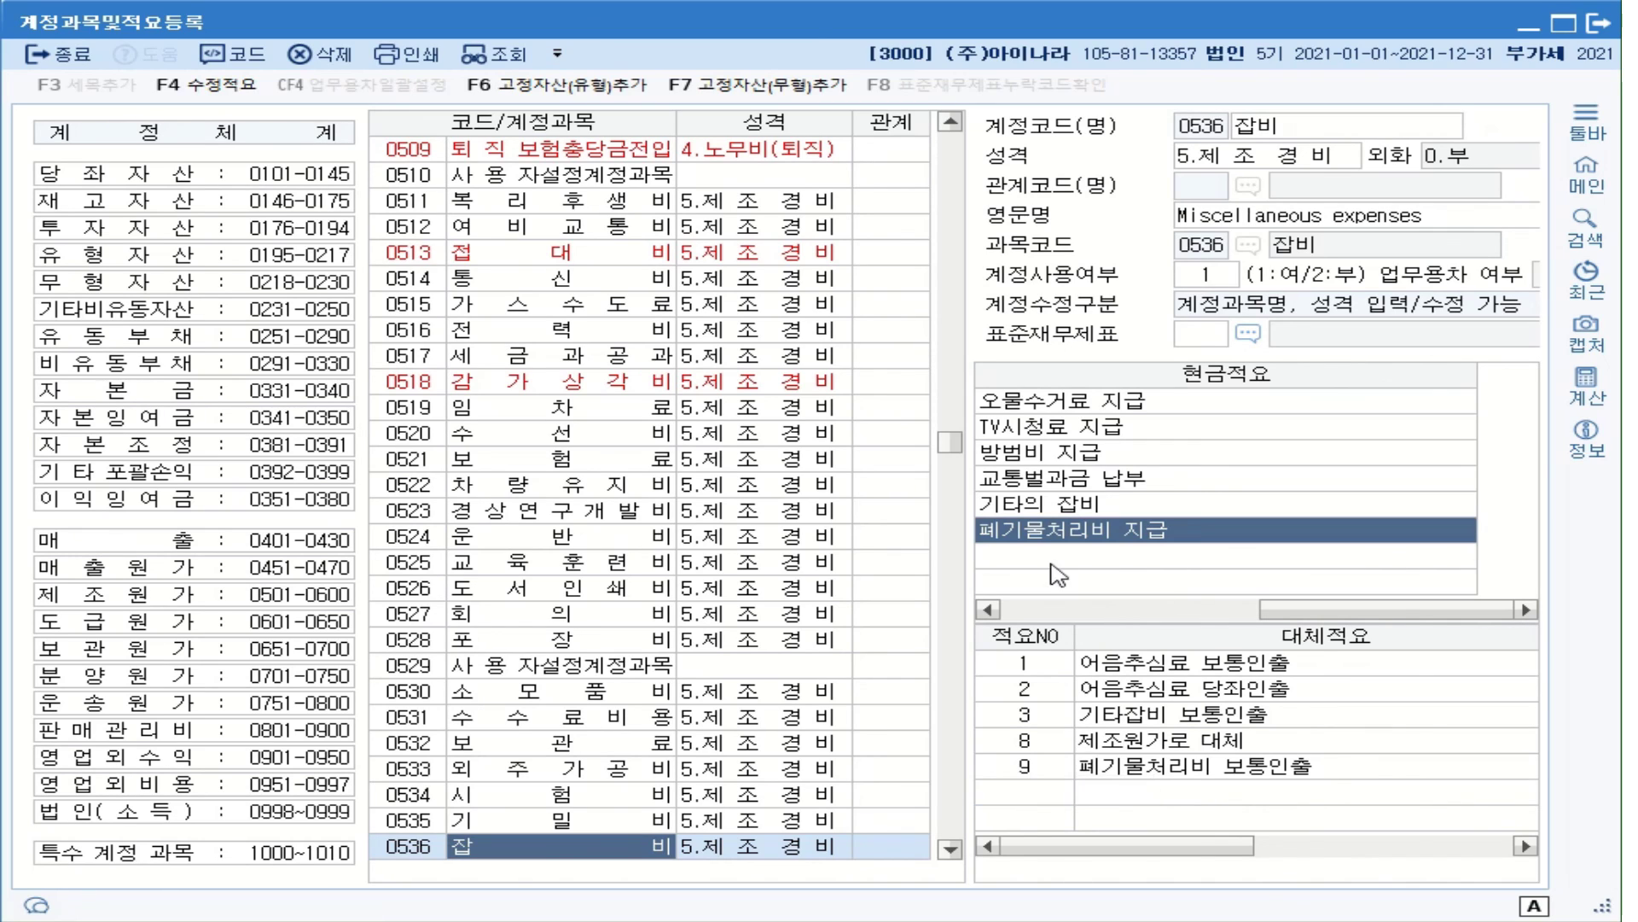
pyautogui.click(1065, 559)
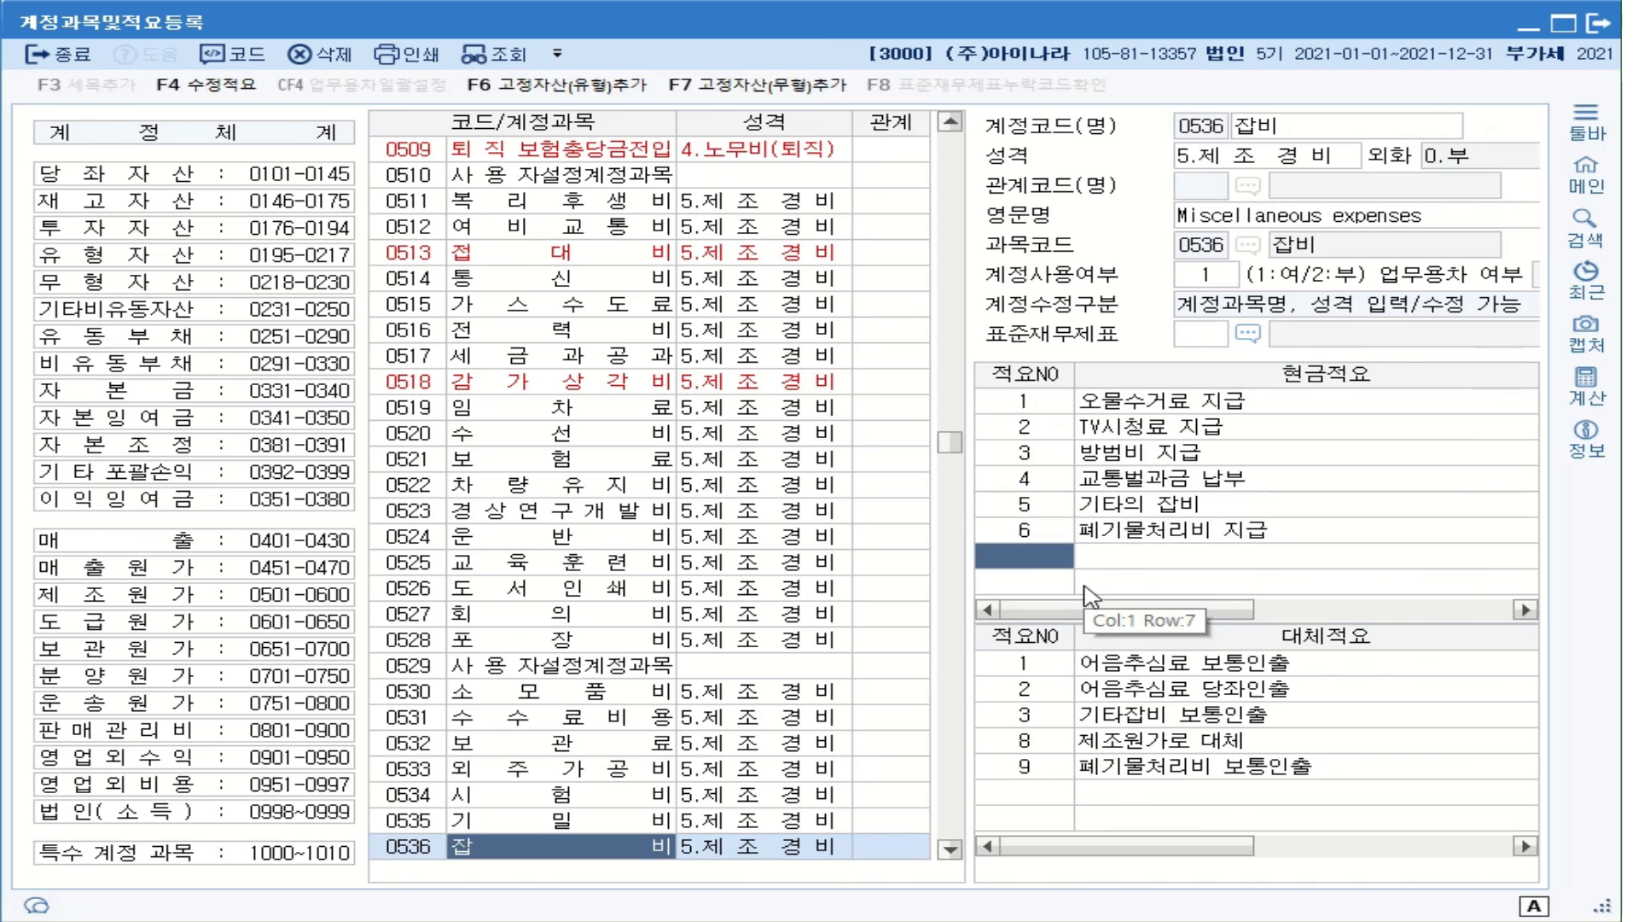
pyautogui.press('Up')
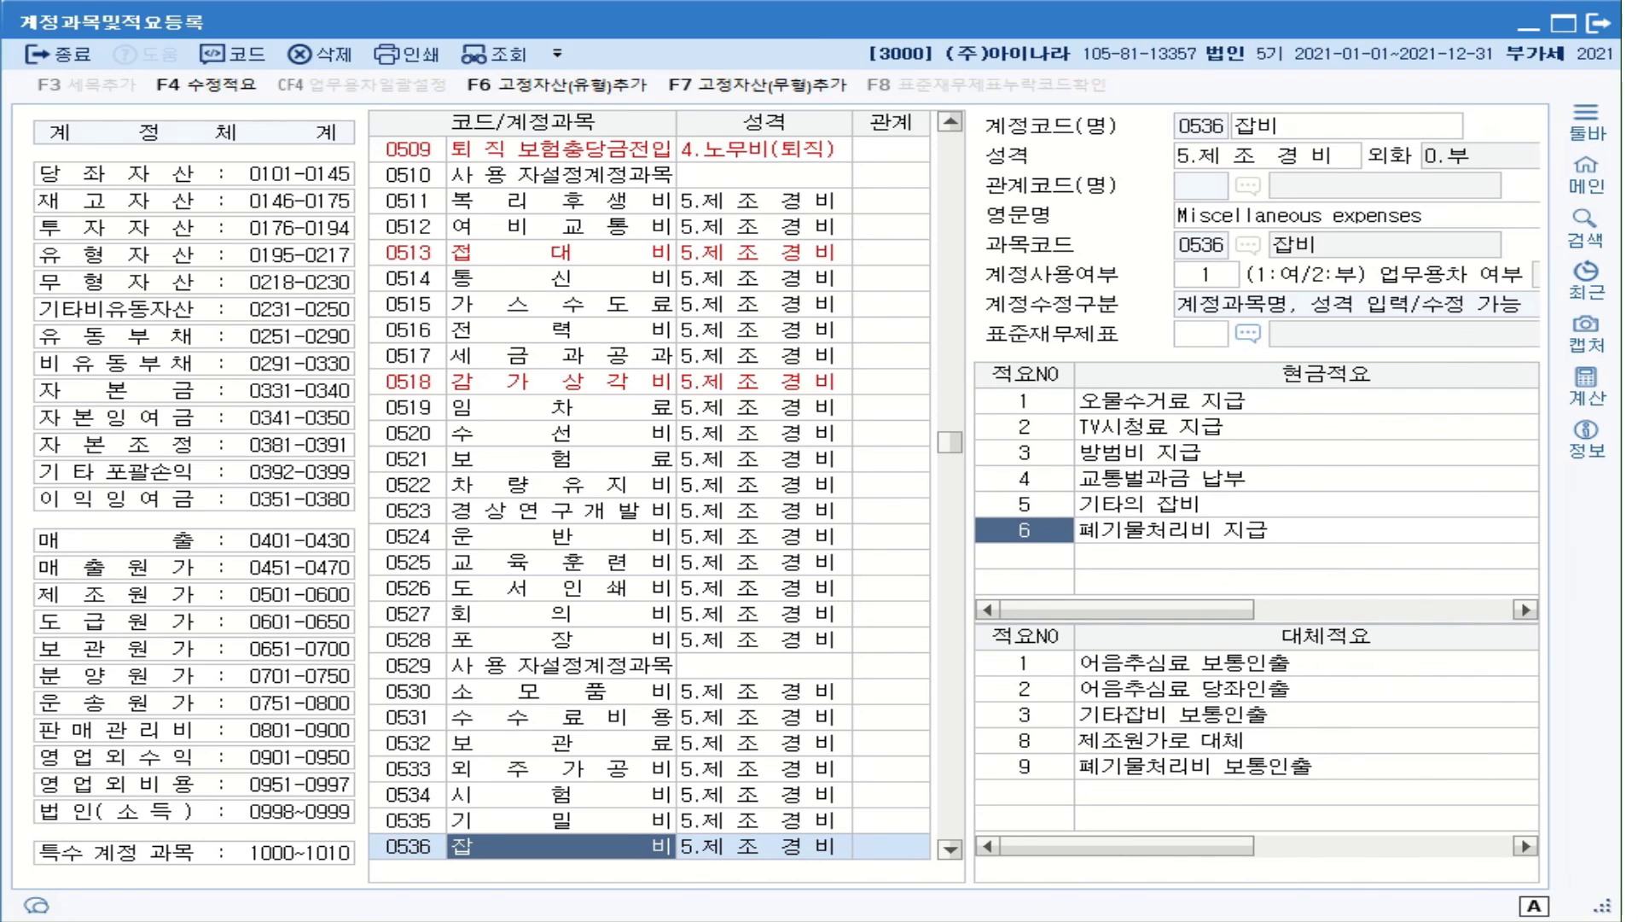